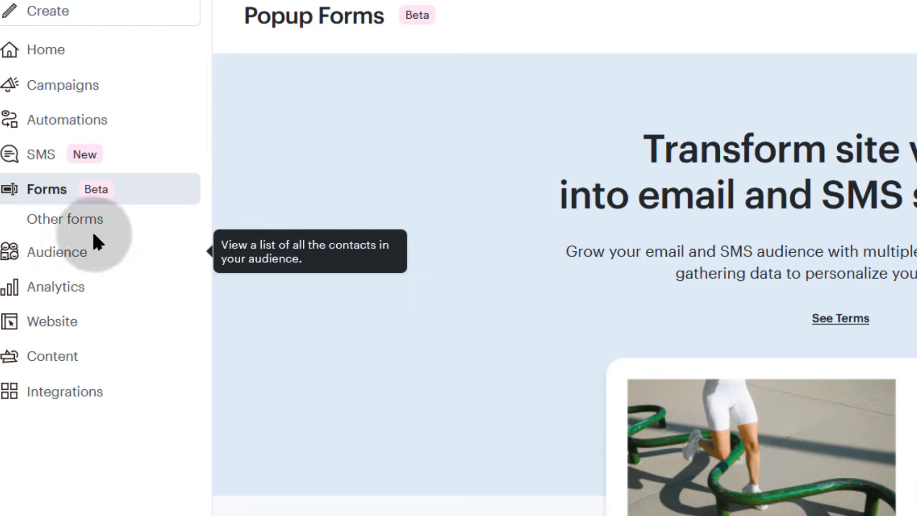
Go to Forms > Other forms and scroll to the 'Create a form' choices
click(28, 221)
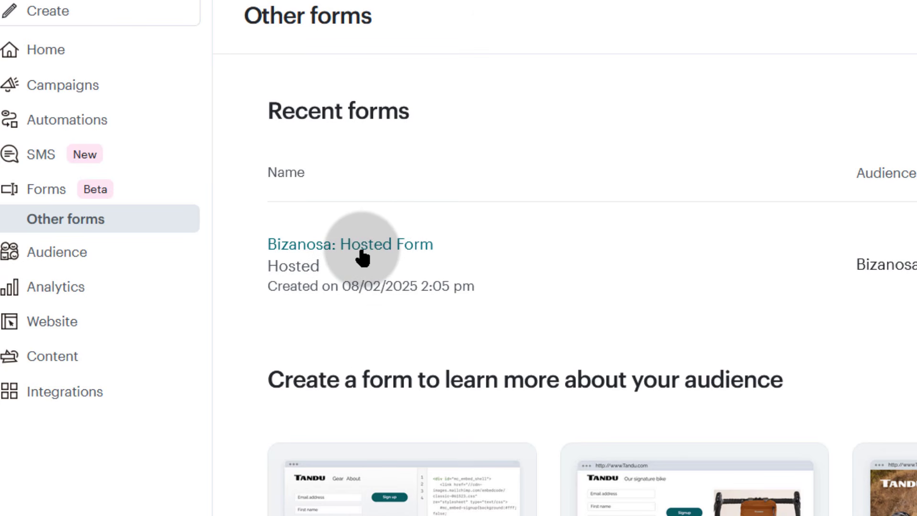
scroll(509, 243, down, 10)
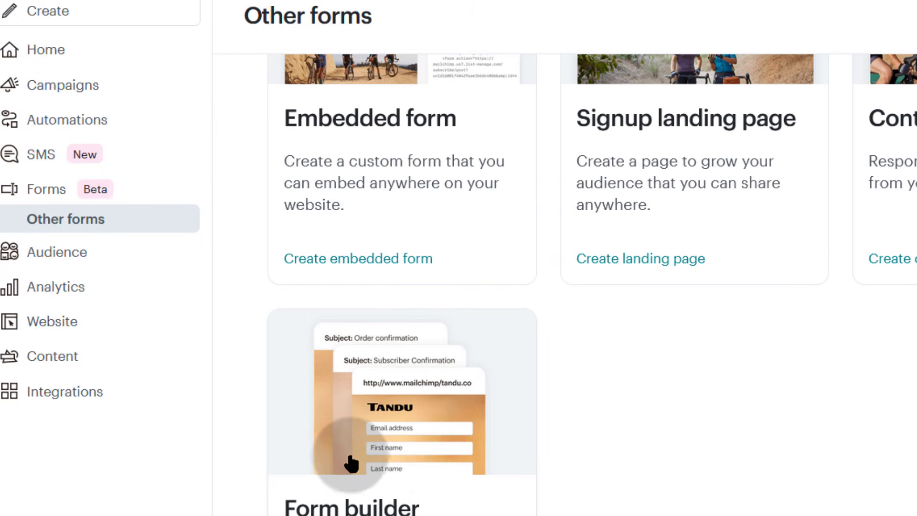
scroll(471, 483, up, 7)
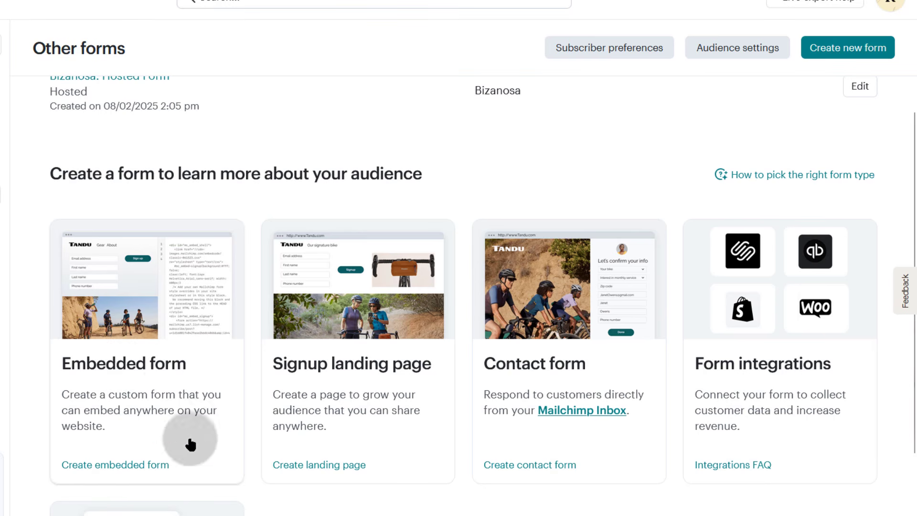
Create an embedded form named 'My First Form' for the Bizanosa audience and continue to the builder
click(134, 367)
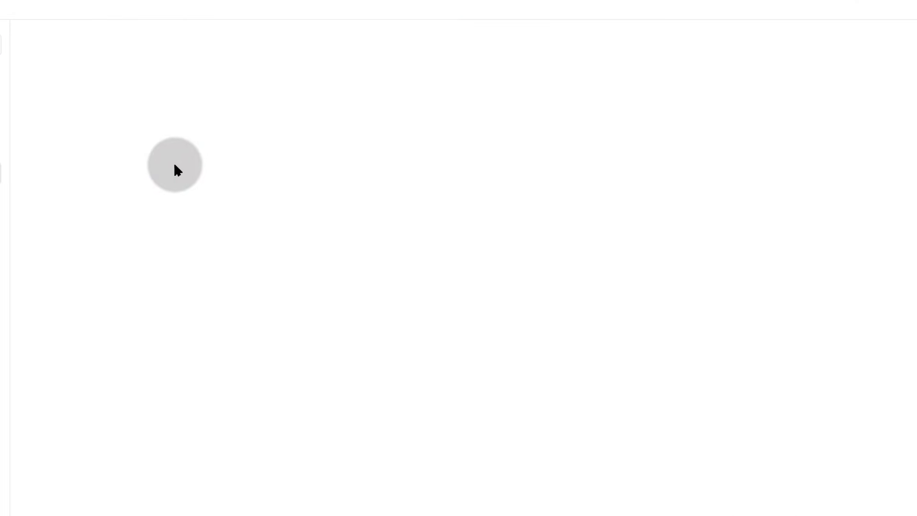
click(197, 96)
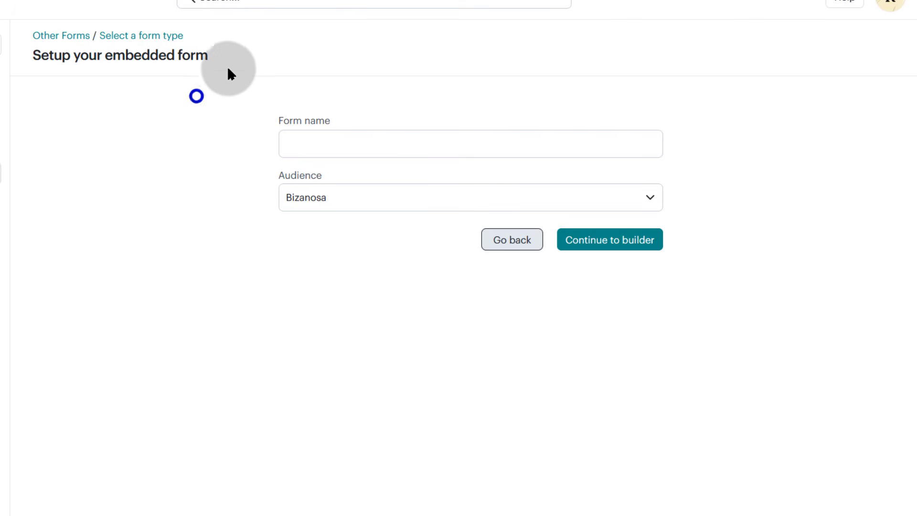
click(306, 144)
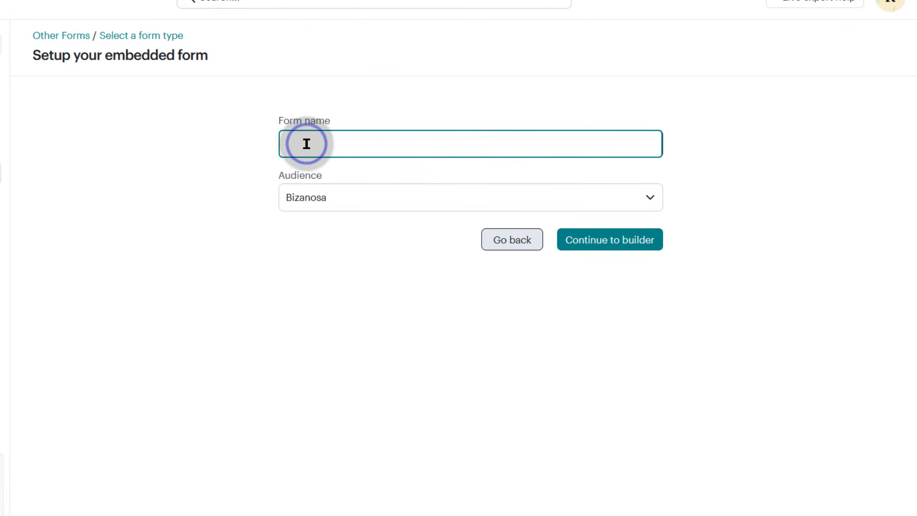
text(My First Form)
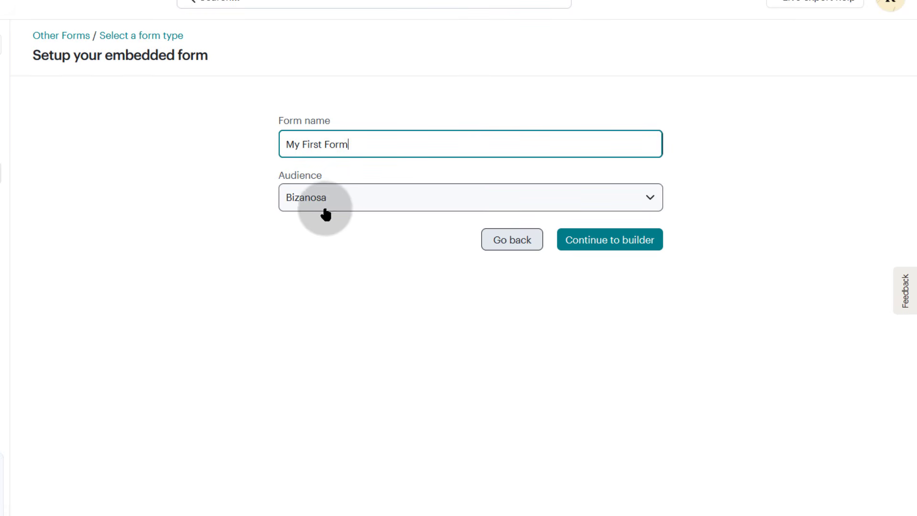
click(329, 200)
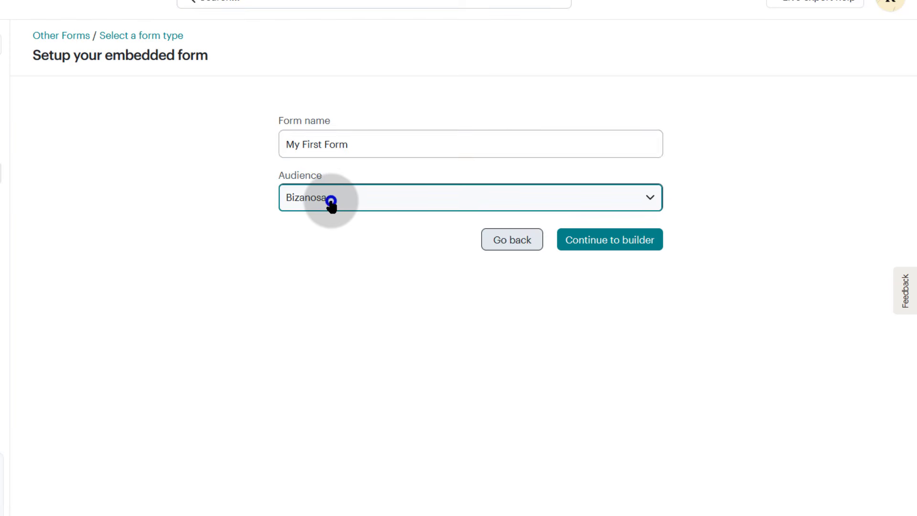
click(205, 196)
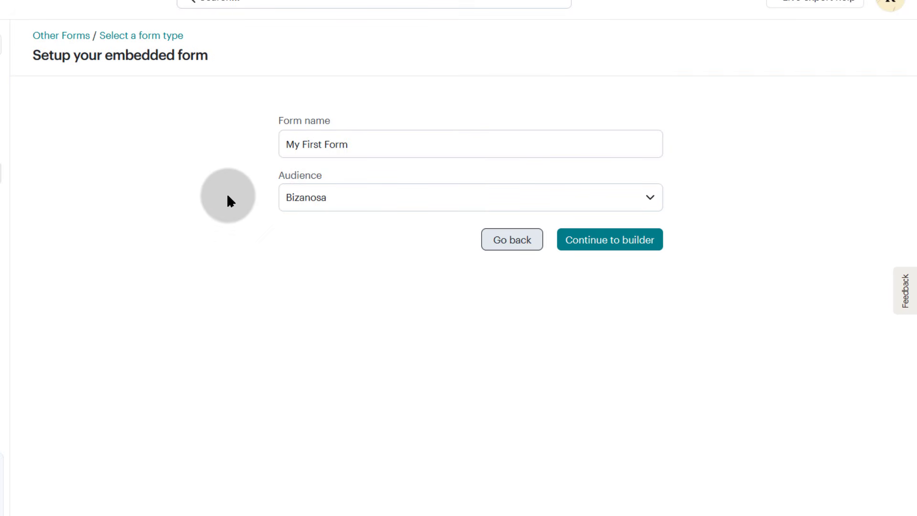
click(286, 280)
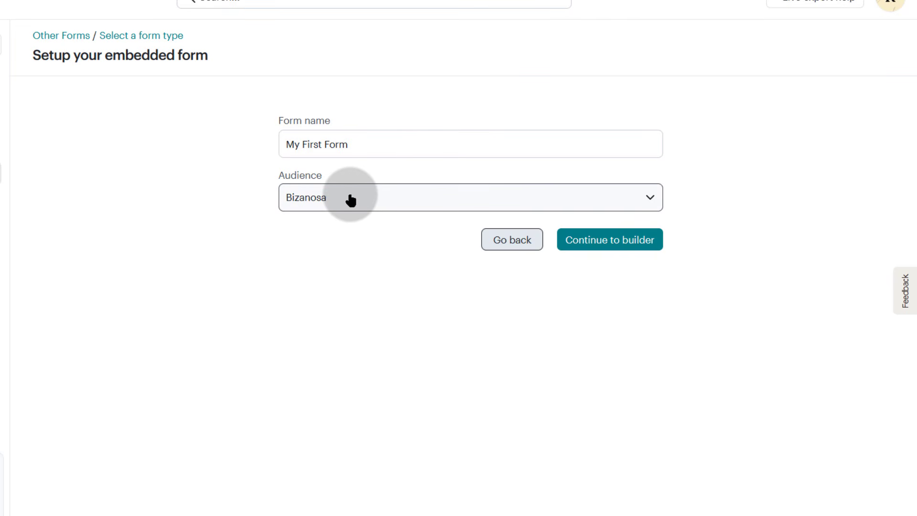
click(609, 242)
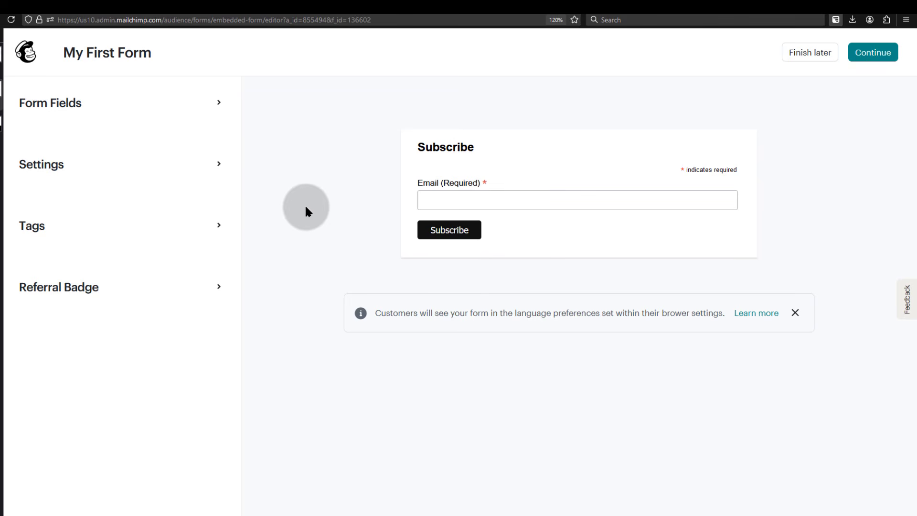
In Form Fields, switch on First name and the 'Are you a buyer or seller?' question
click(218, 104)
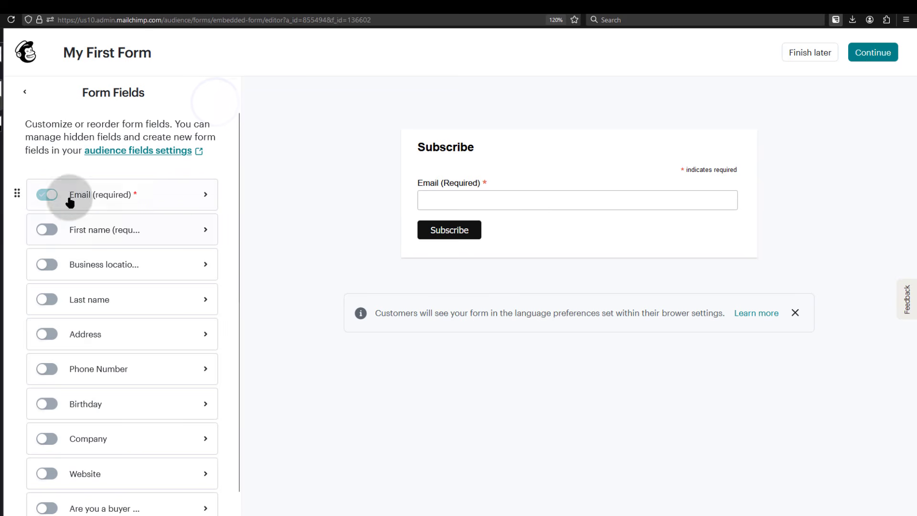
scroll(145, 225, down, 2)
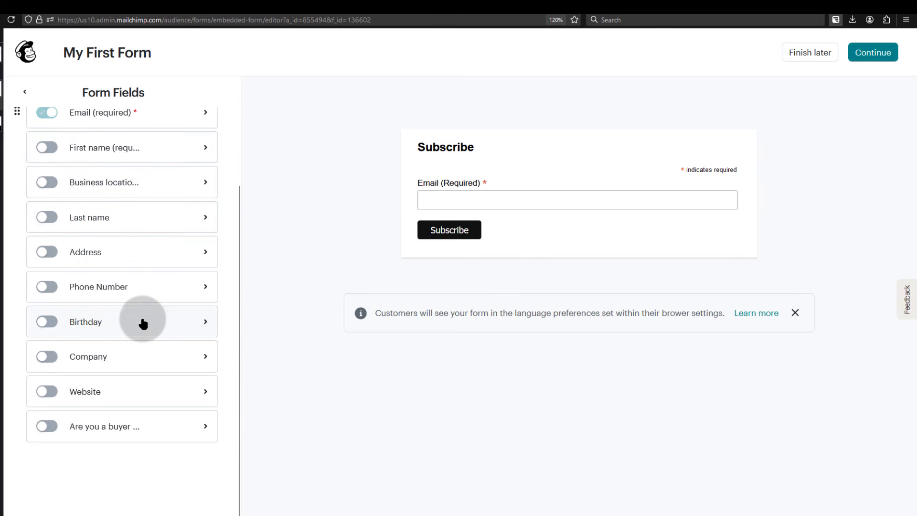
scroll(144, 315, up, 2)
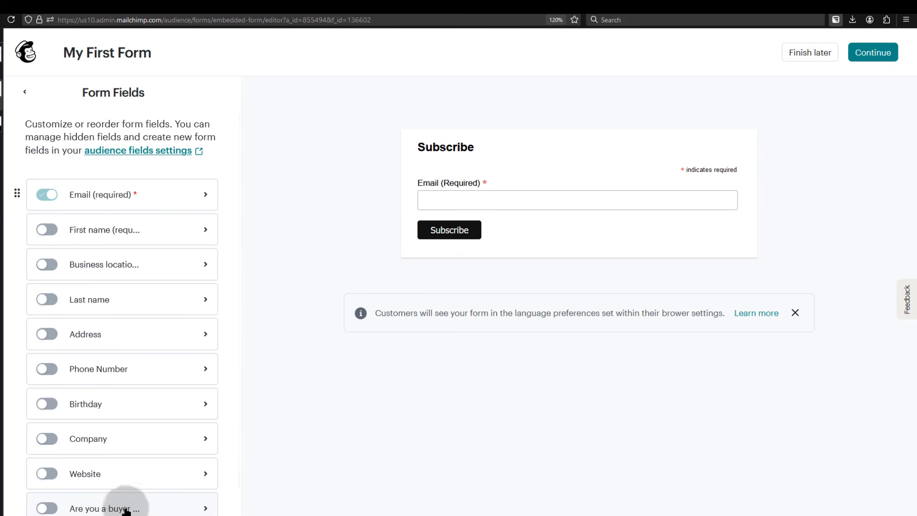
scroll(107, 430, down, 3)
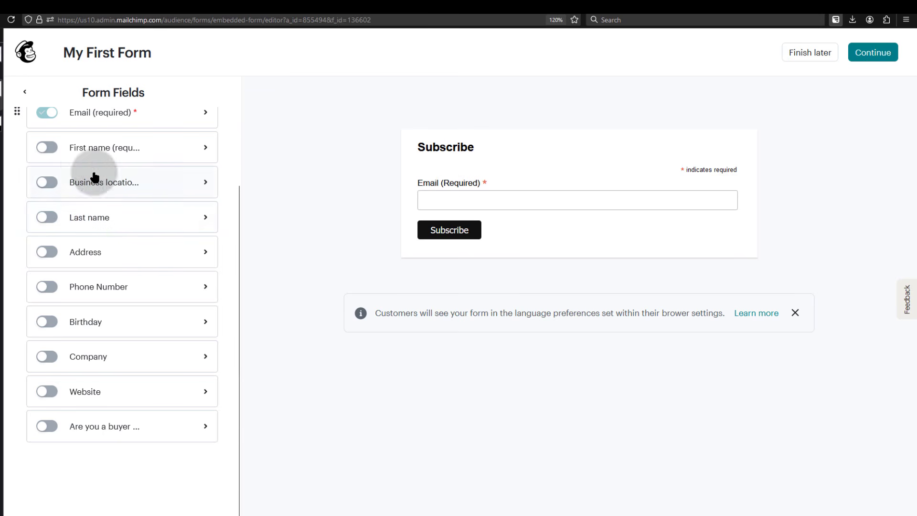
click(48, 148)
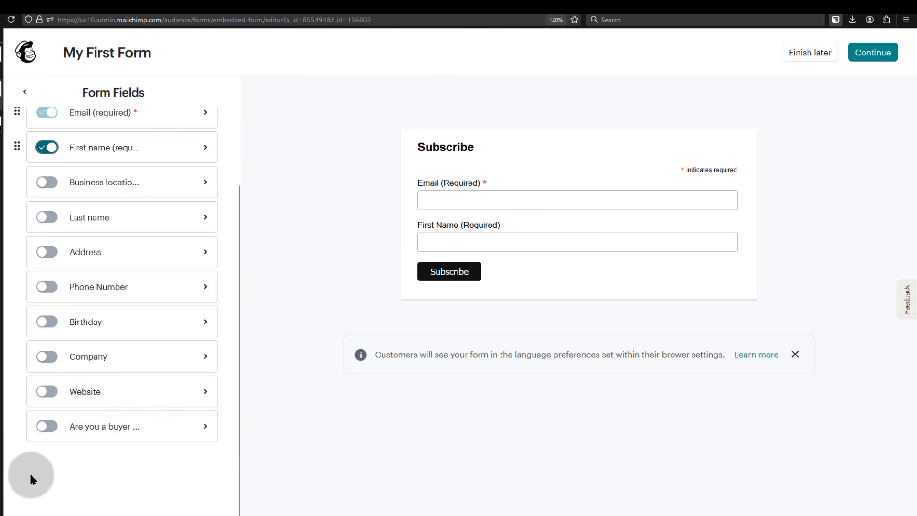
click(47, 426)
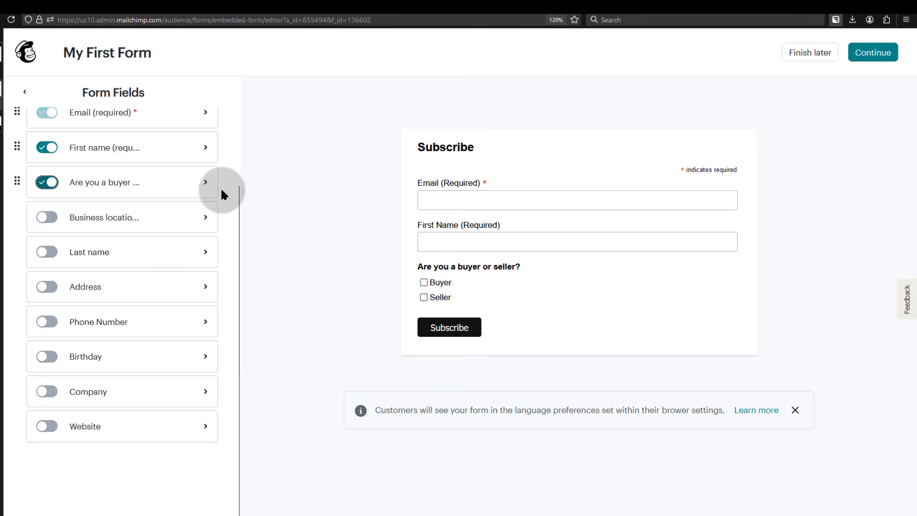
Remove ' (Required)' from the first name label and tick Set as required
click(206, 148)
click(46, 197)
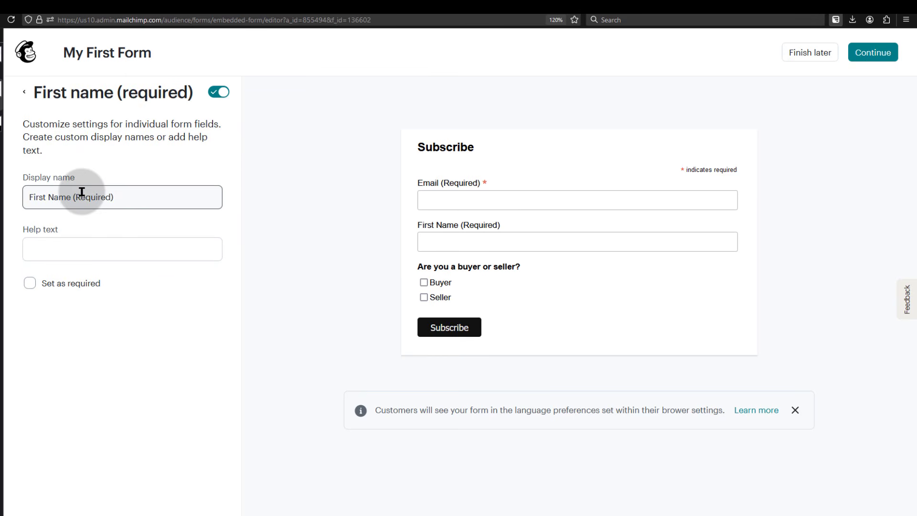
drag(71, 196, 148, 199)
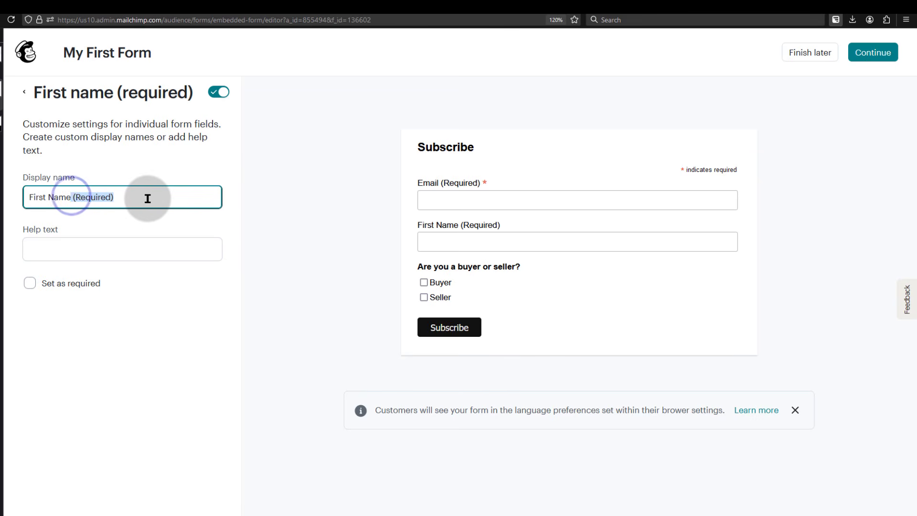
key(BackSpace)
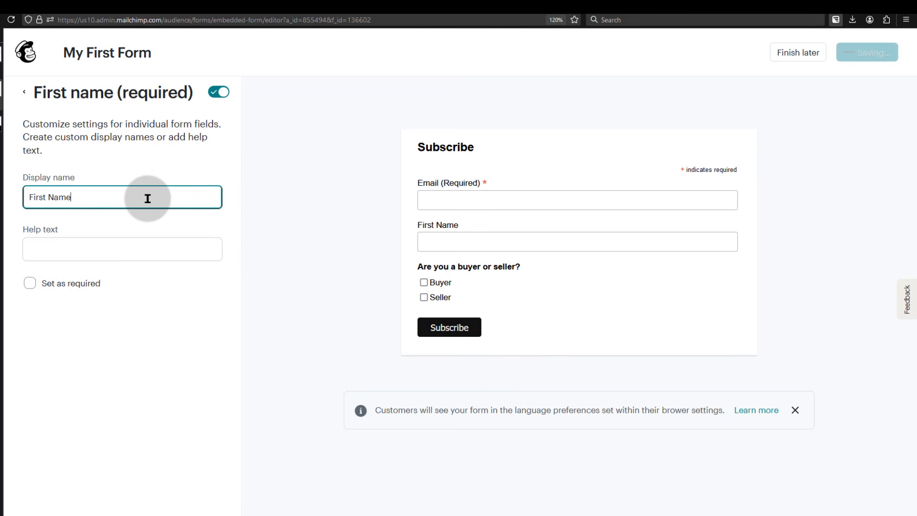
click(30, 285)
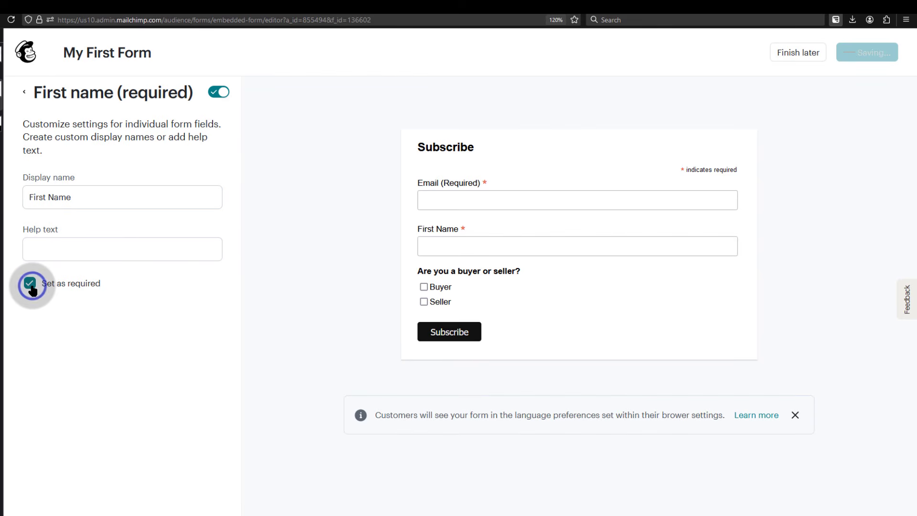
Try 'Enter your name' as help text, delete it, and return to the field list
click(52, 247)
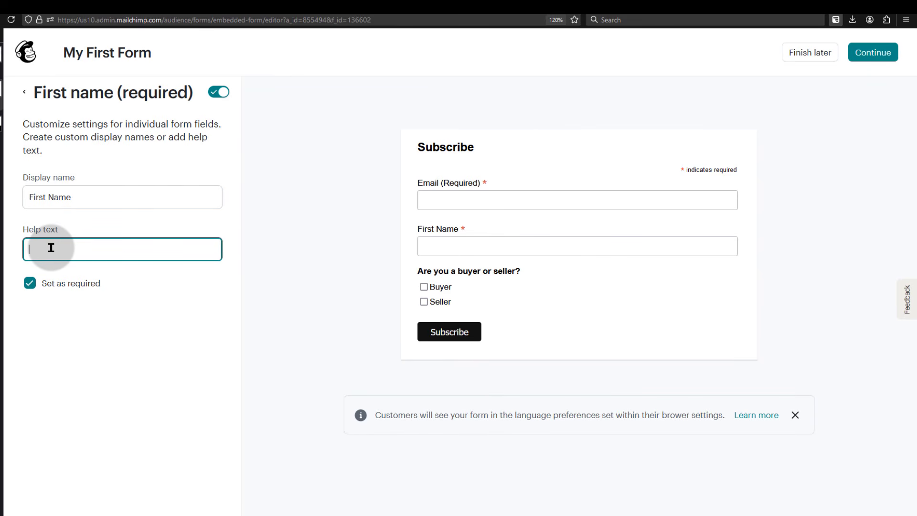
text(Enter your name)
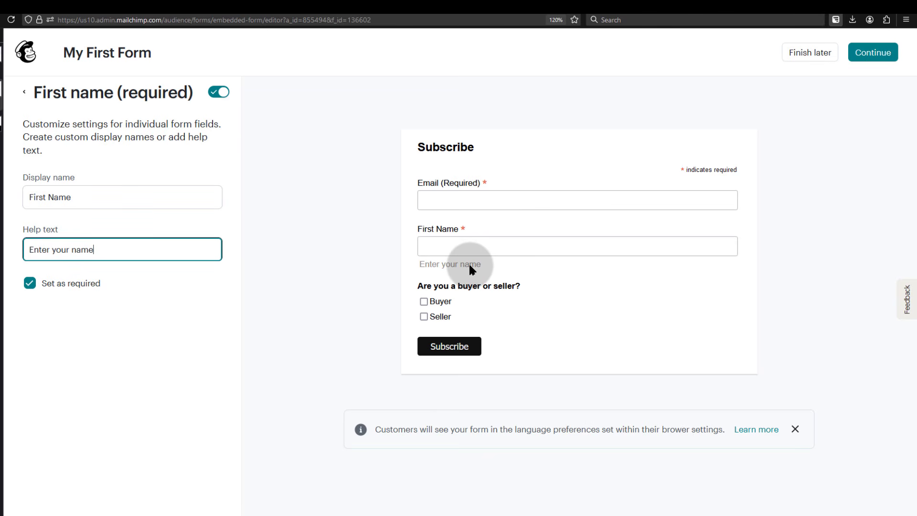
triple_click(50, 246)
key(BackSpace)
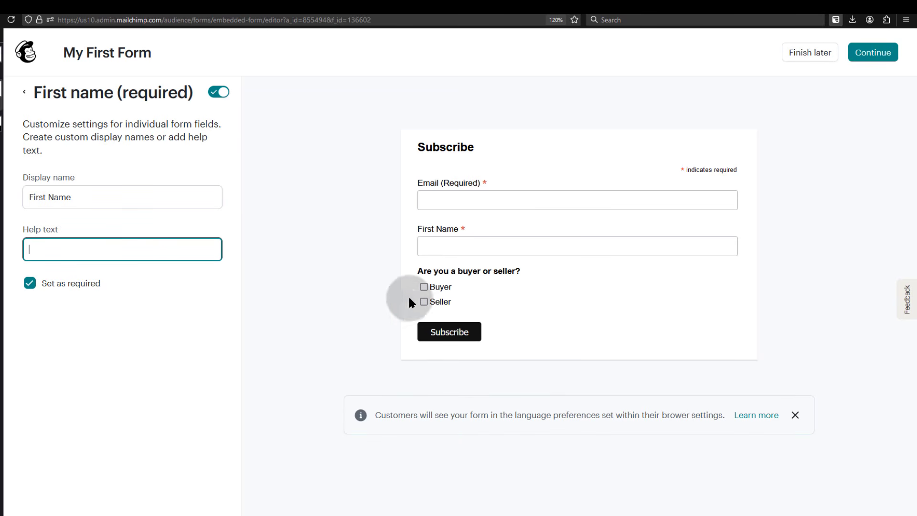
click(24, 92)
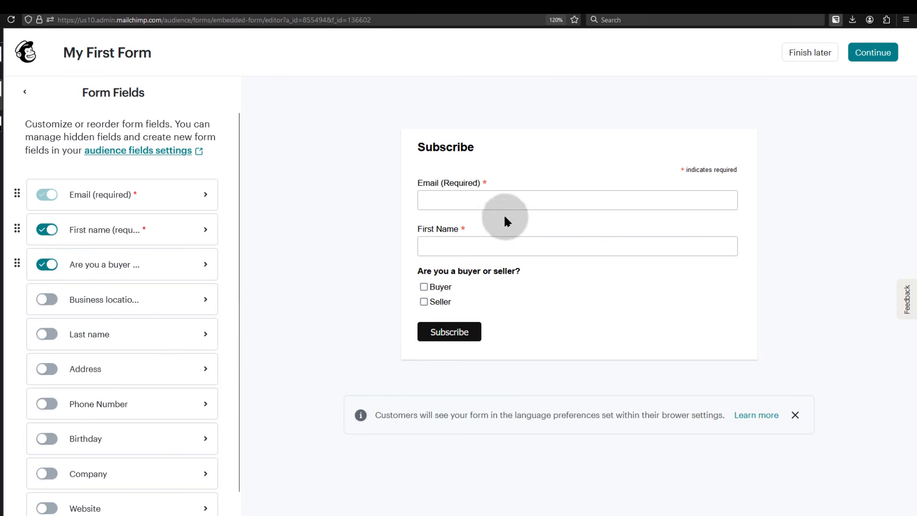
Check the Email and Website field settings, leave Website switched off, and return to the main section list
click(206, 193)
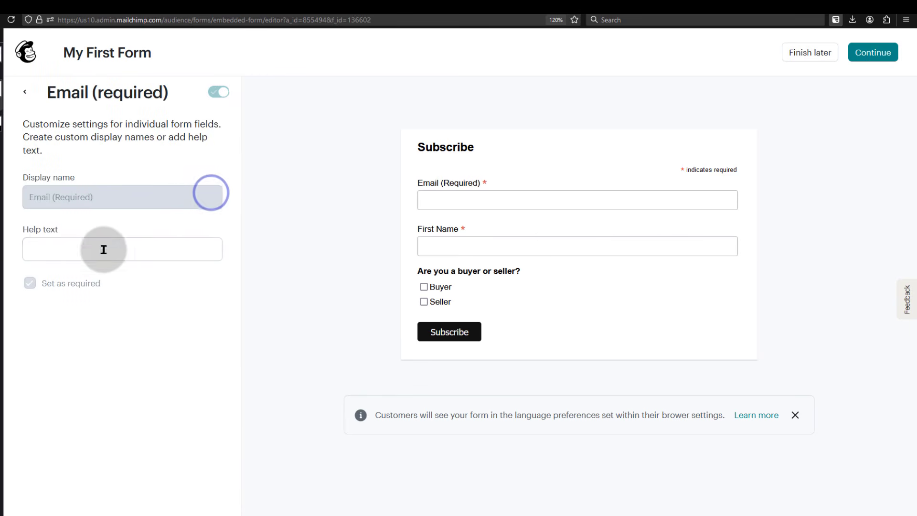
click(24, 91)
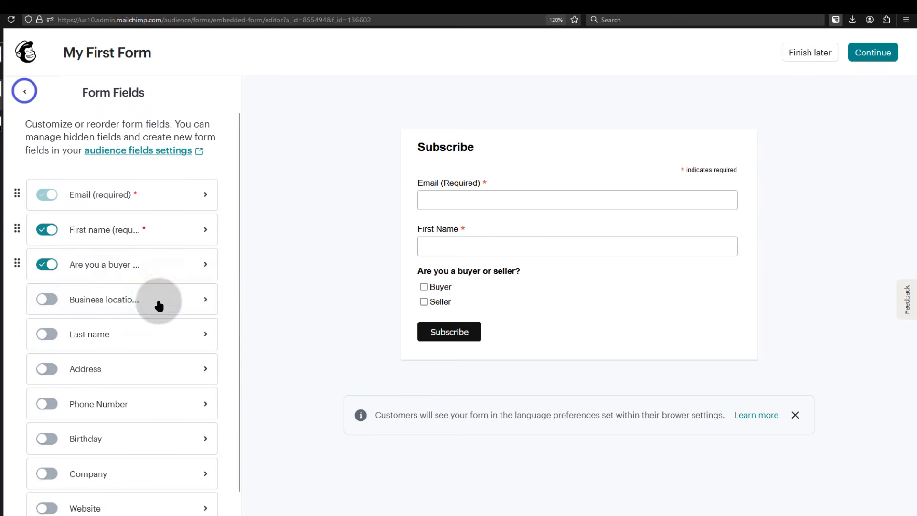
scroll(174, 411, down, 2)
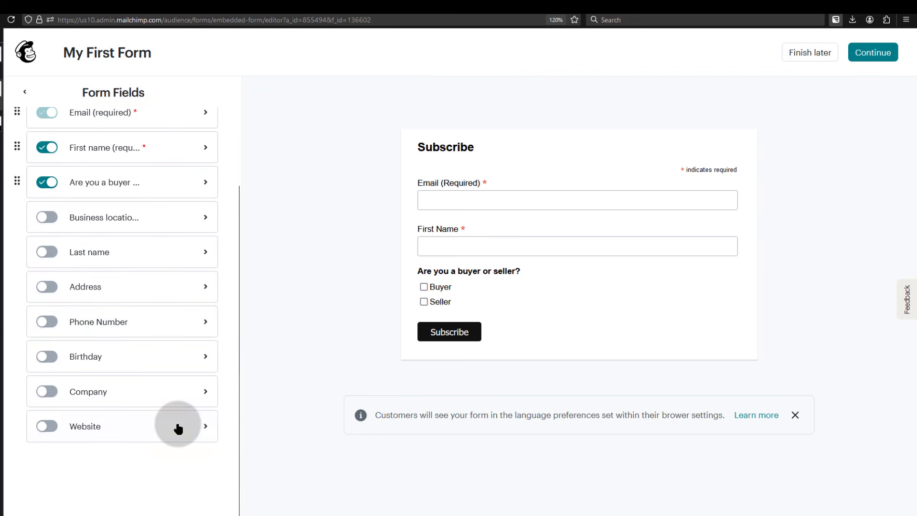
click(205, 423)
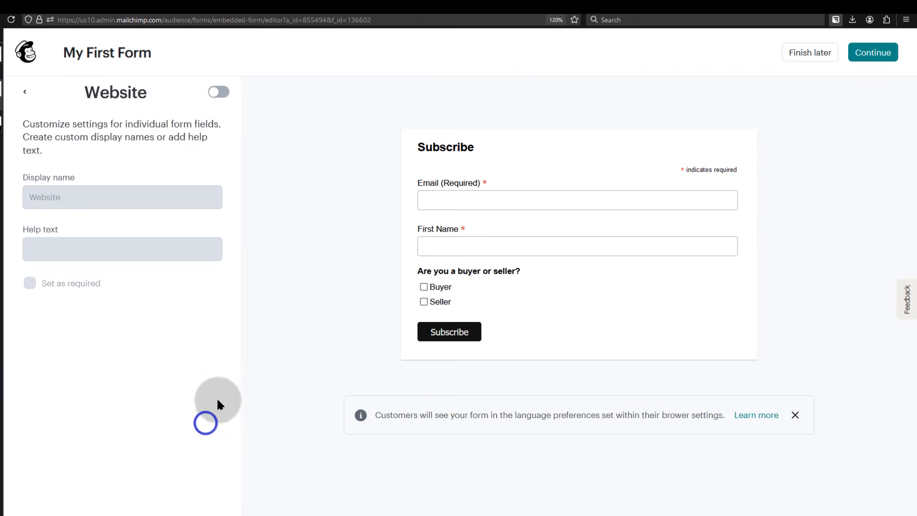
click(227, 94)
click(53, 195)
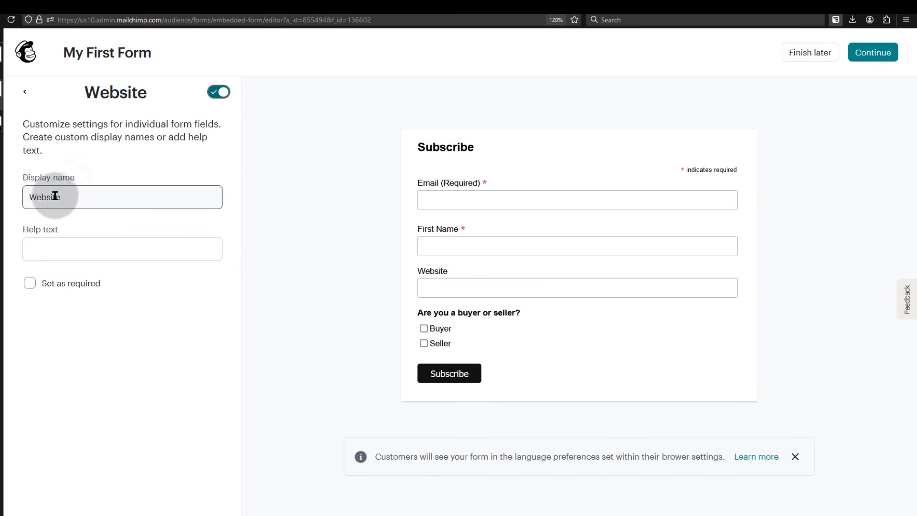
double_click(72, 196)
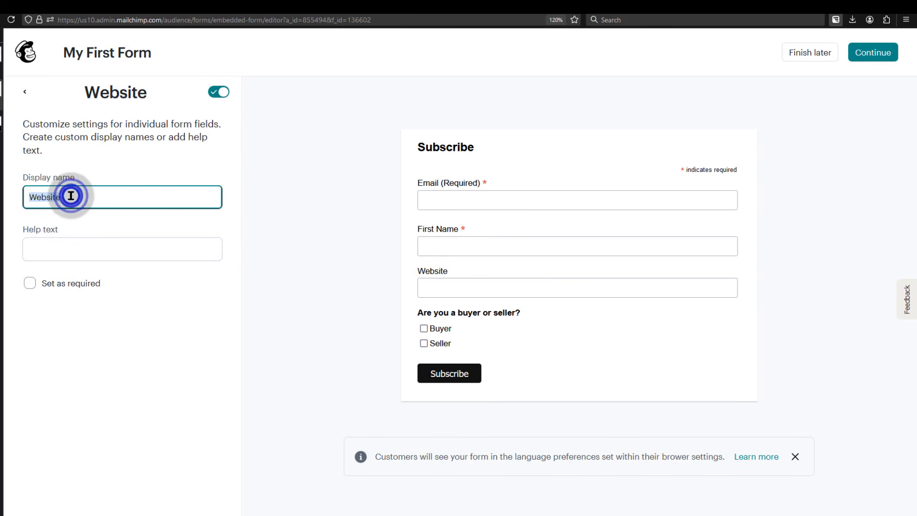
click(219, 92)
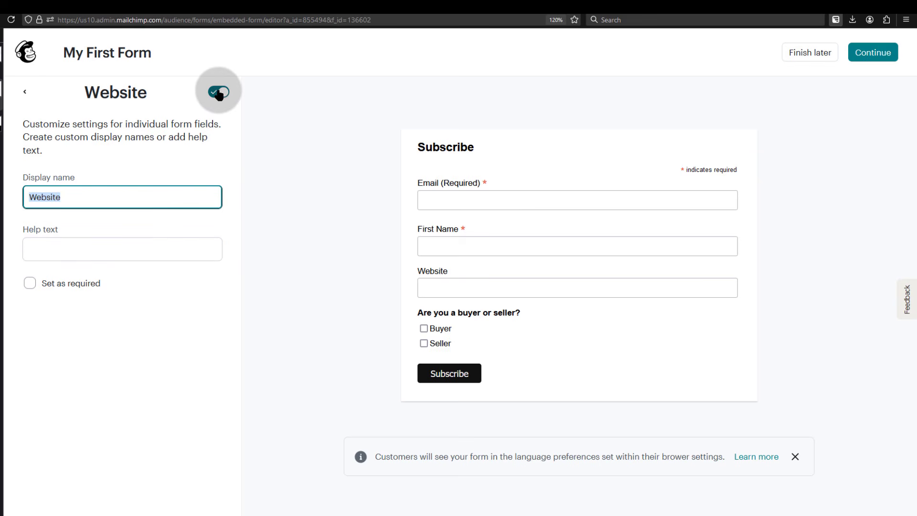
click(25, 91)
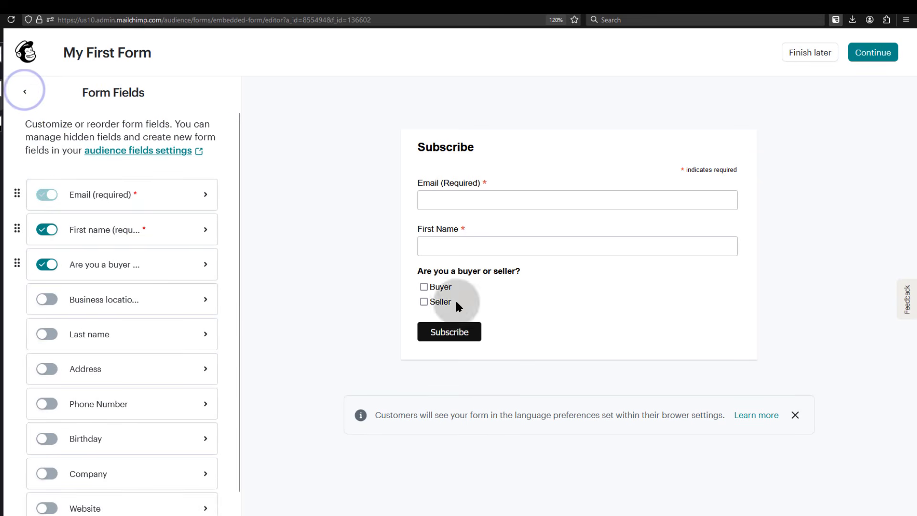
click(25, 92)
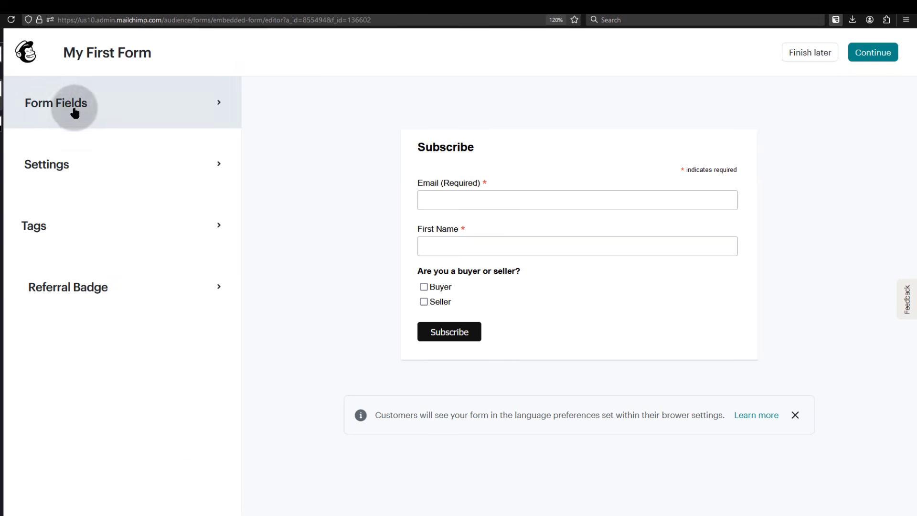
In Settings, replace the title Subscribe with 'Sign up to out list to receive helpful hosting tips'
click(135, 166)
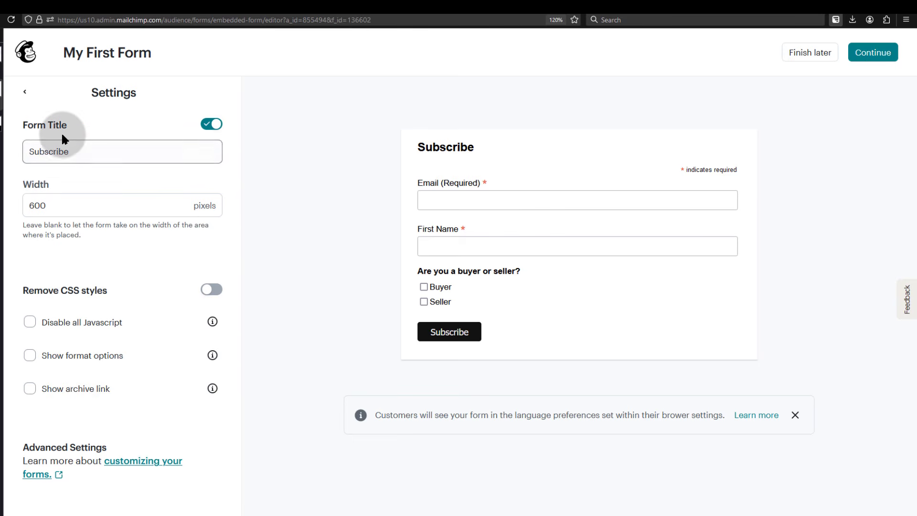
click(78, 147)
double_click(77, 147)
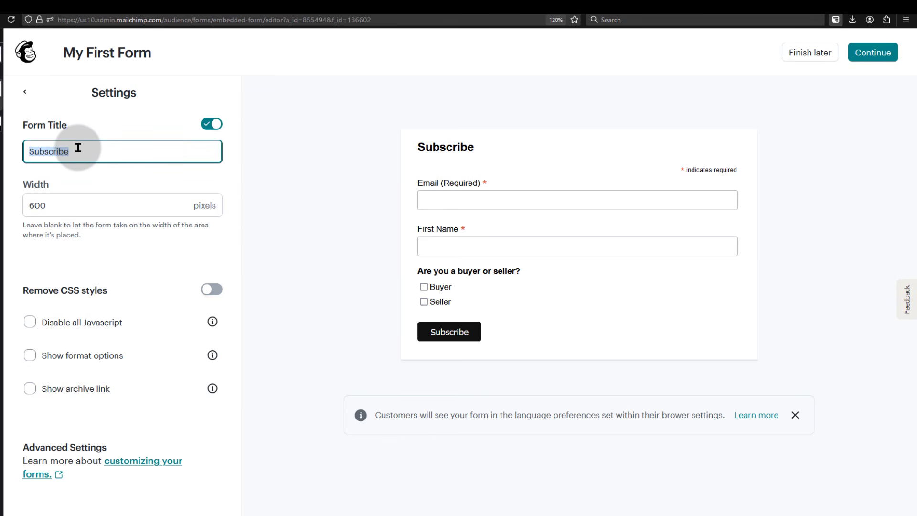
text(Sign up to out lis)
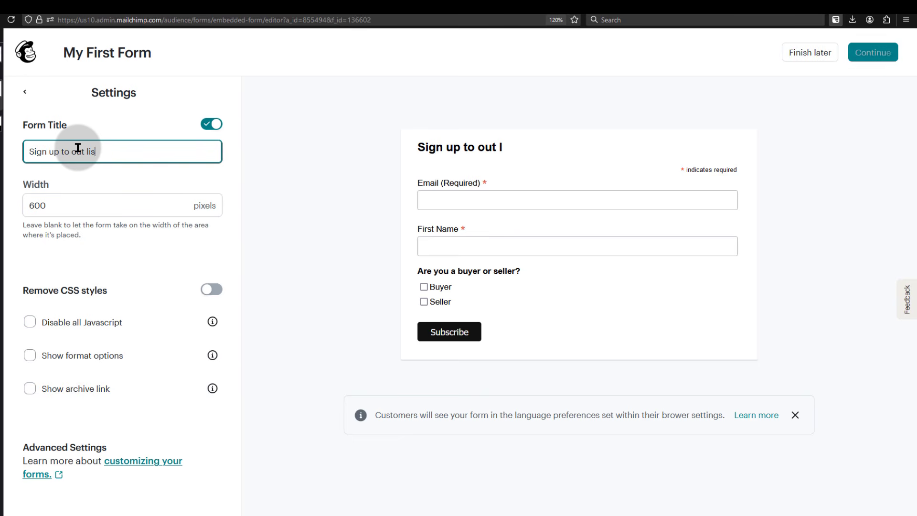
text(t to receive )
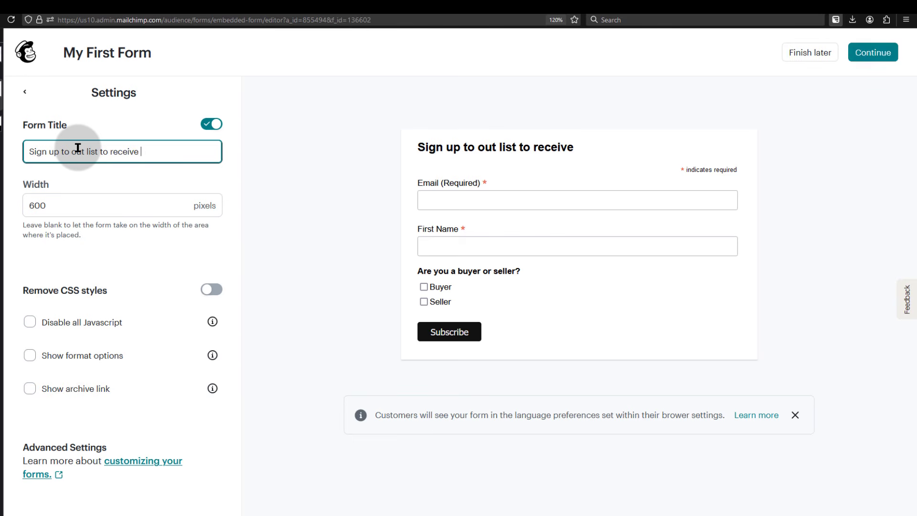
text(helpful)
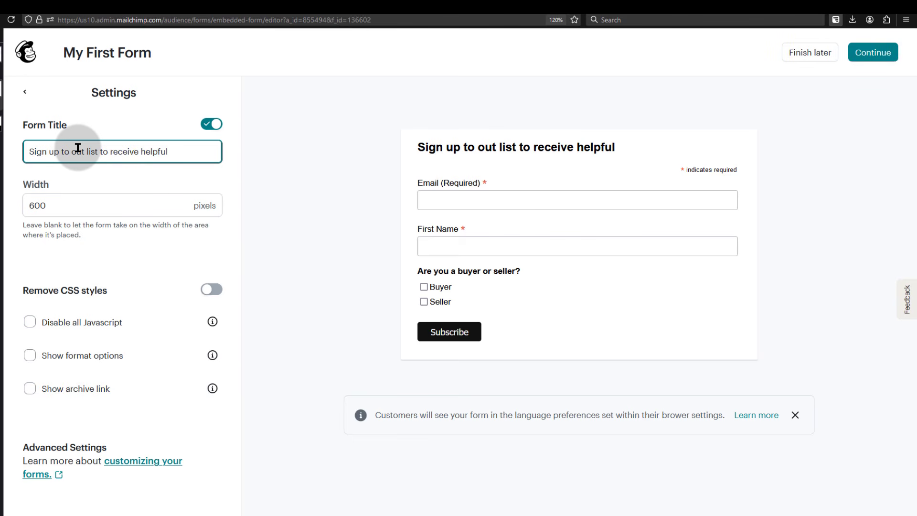
text( hosting tips)
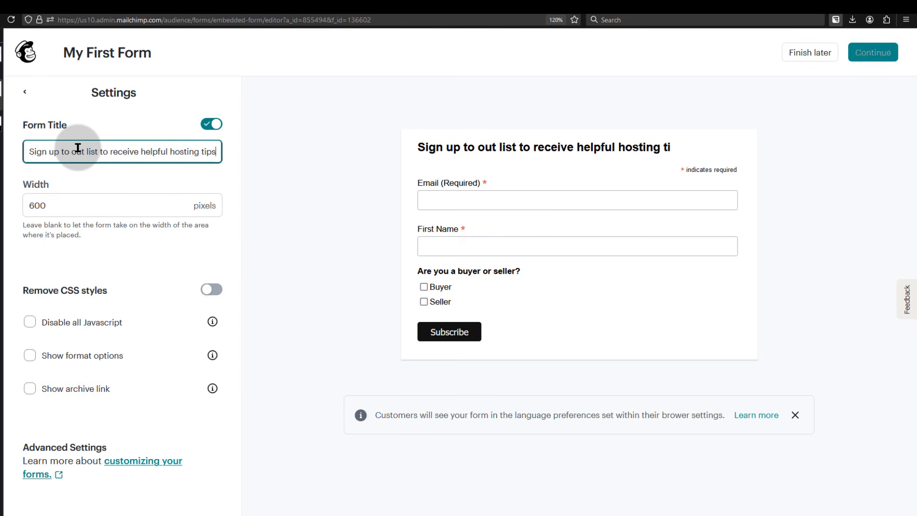
click(266, 232)
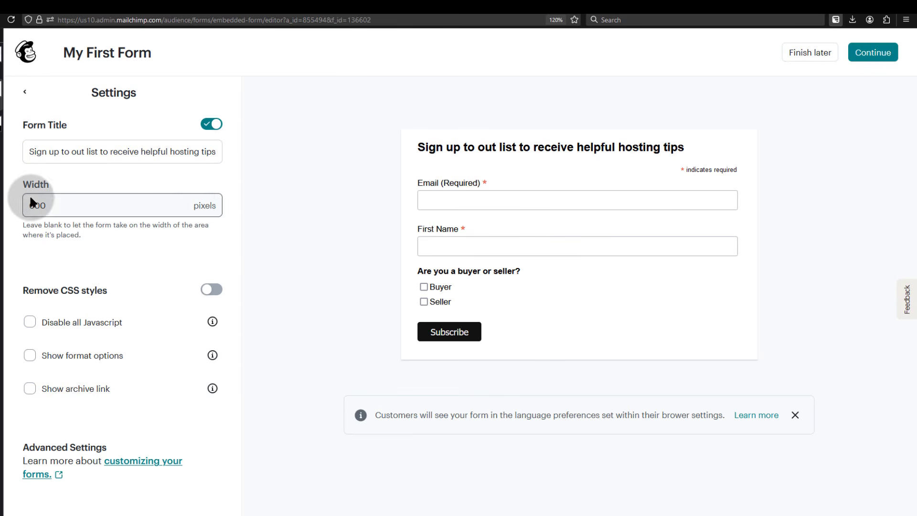
click(197, 196)
click(311, 236)
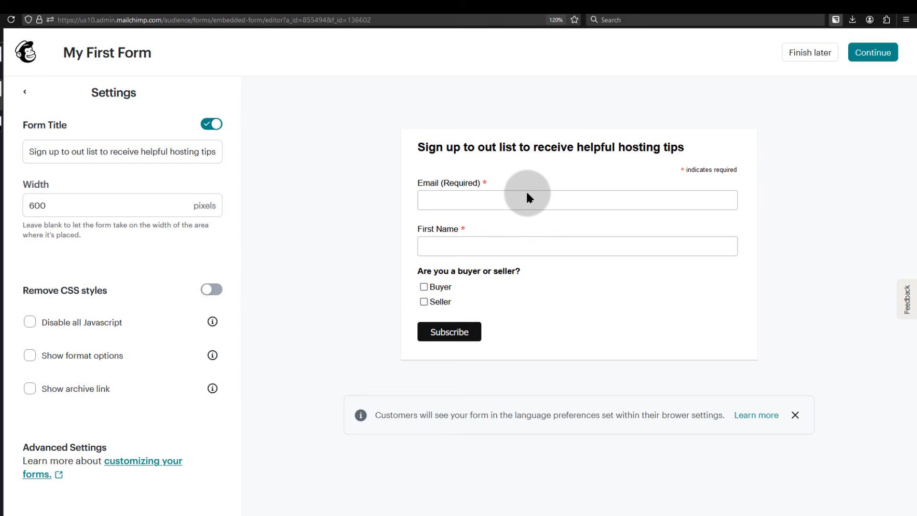
Replace the 600-pixel width with 300 pixels, after briefly trying 400
click(45, 205)
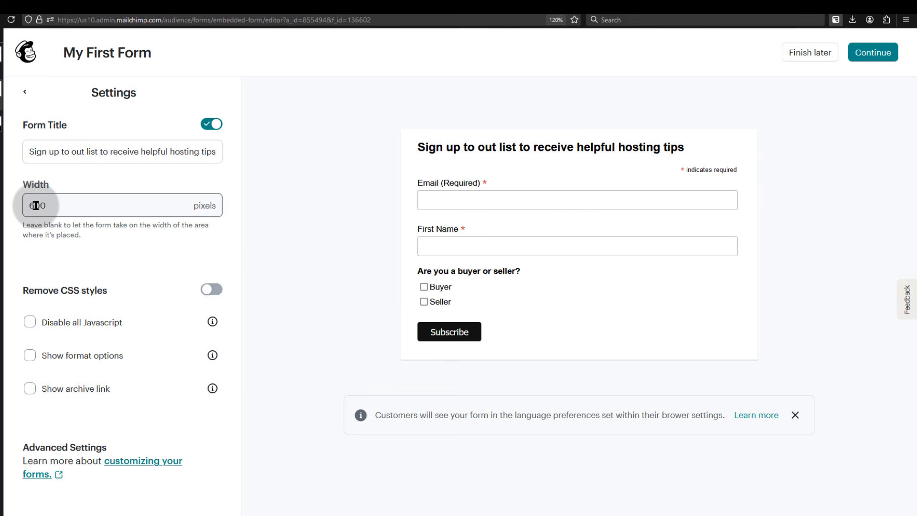
double_click(62, 202)
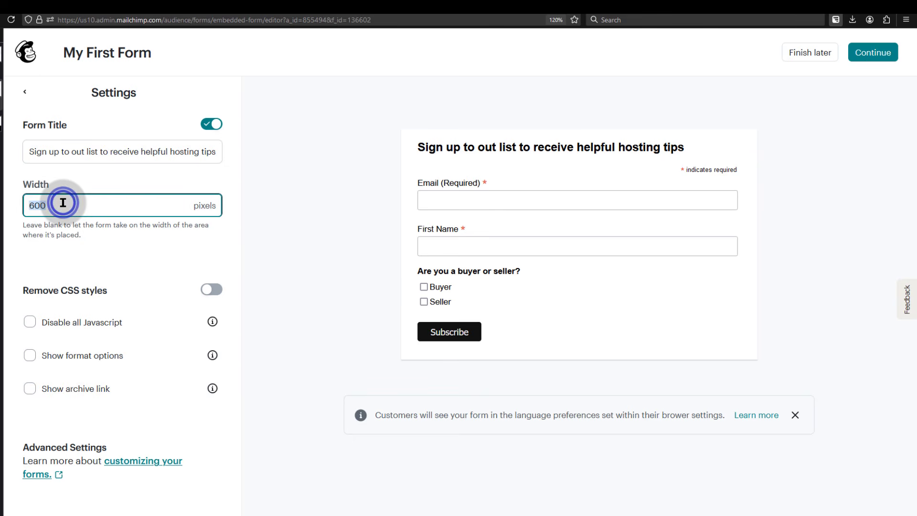
key(BackSpace)
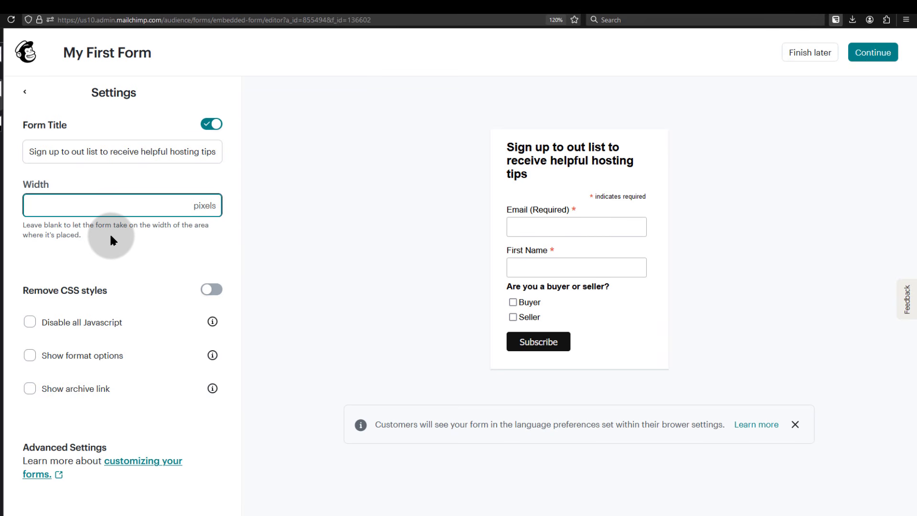
text(400)
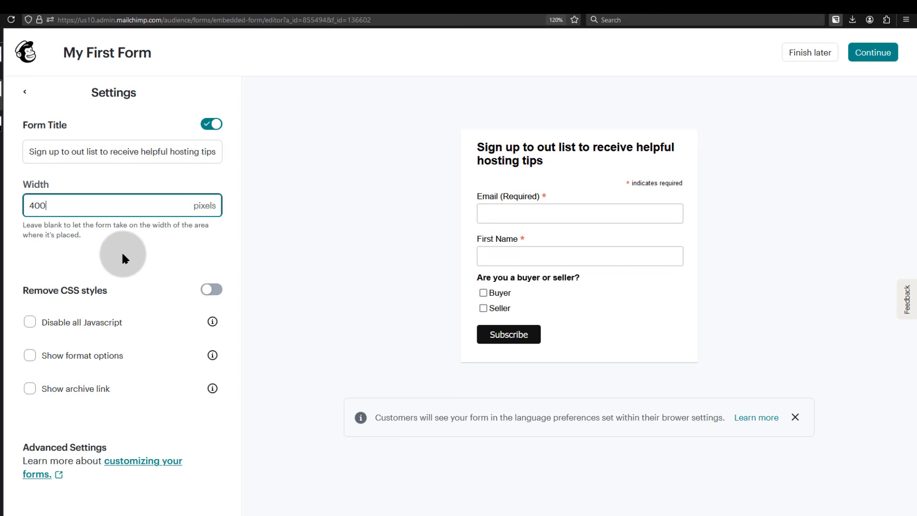
key(BackSpace)
key(BackSpace)
key(BackSpace)
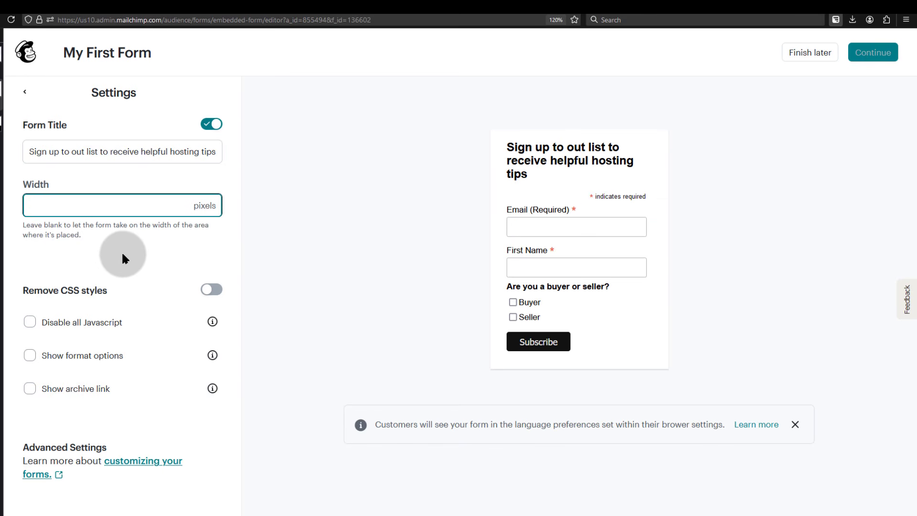
text(300)
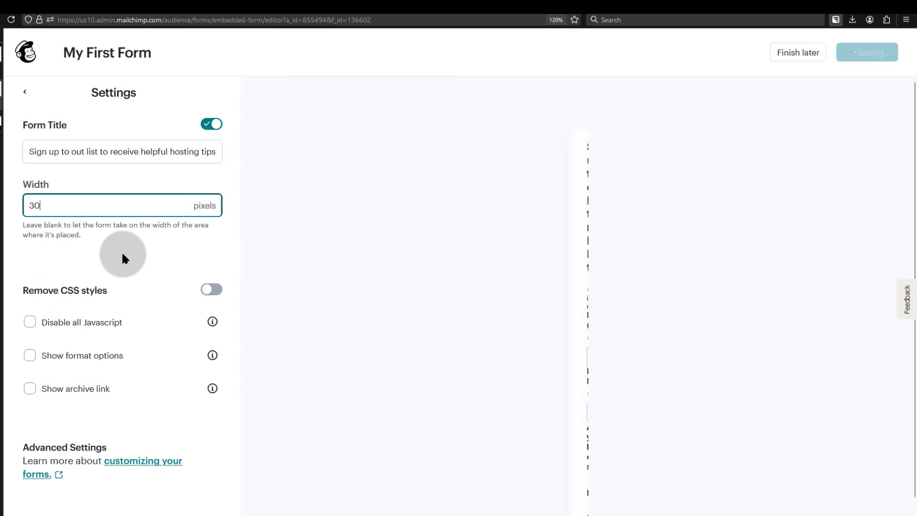
click(99, 310)
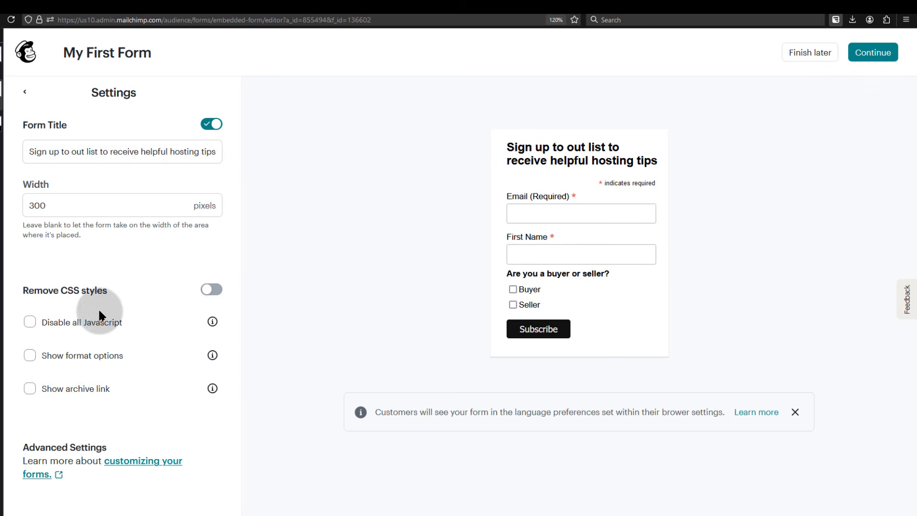
click(212, 290)
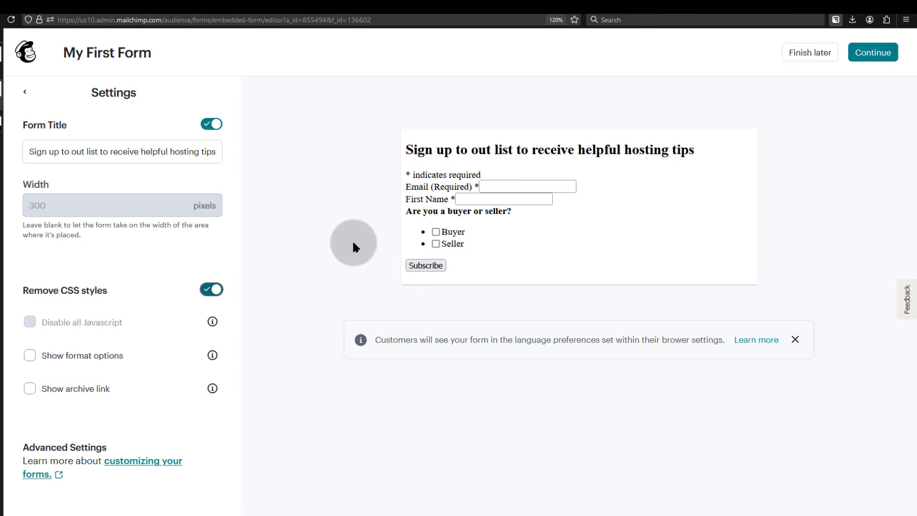
click(207, 289)
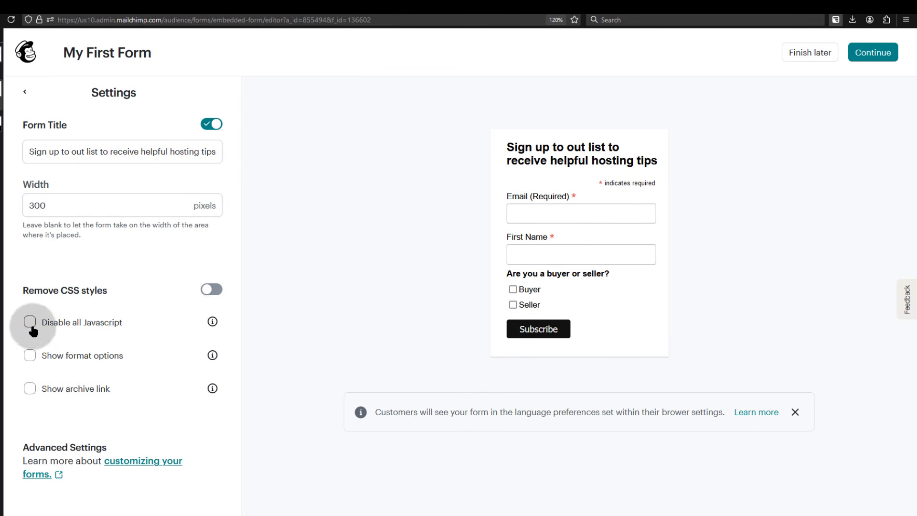
mouse_move(210, 324)
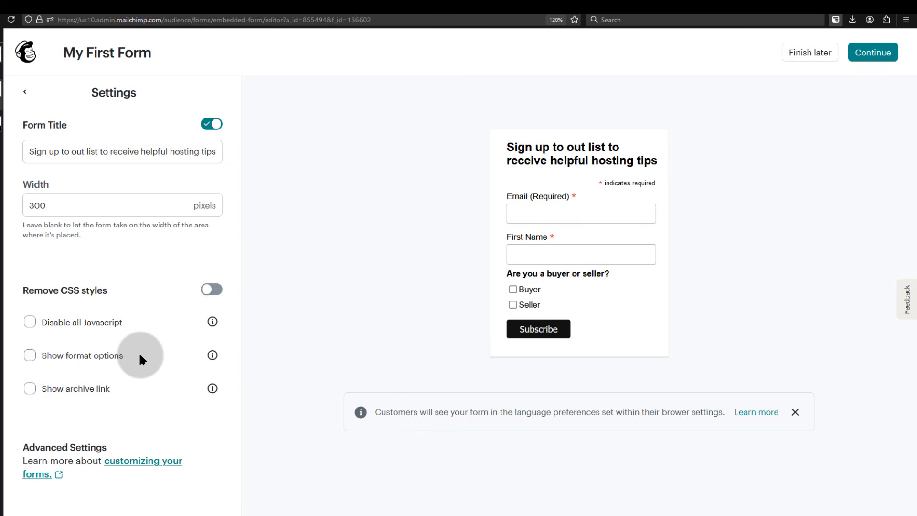
mouse_move(215, 360)
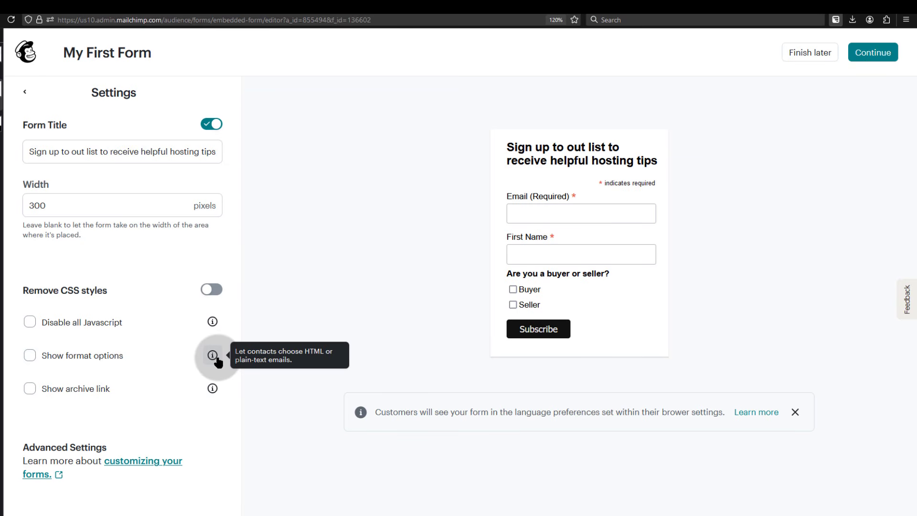
click(29, 355)
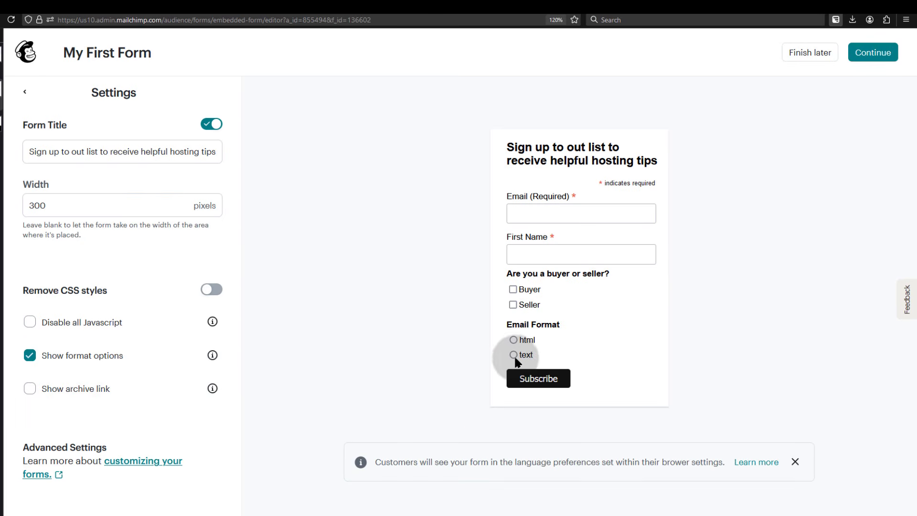
click(30, 354)
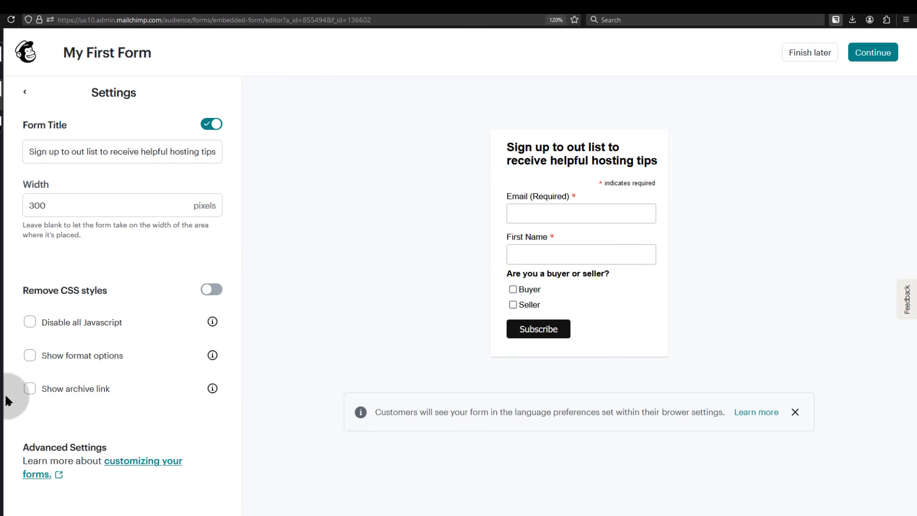
mouse_move(209, 395)
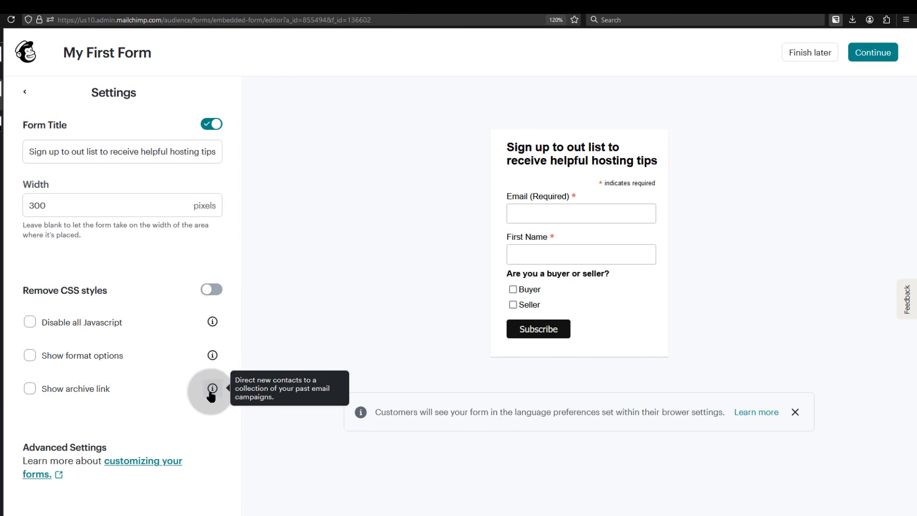
click(29, 388)
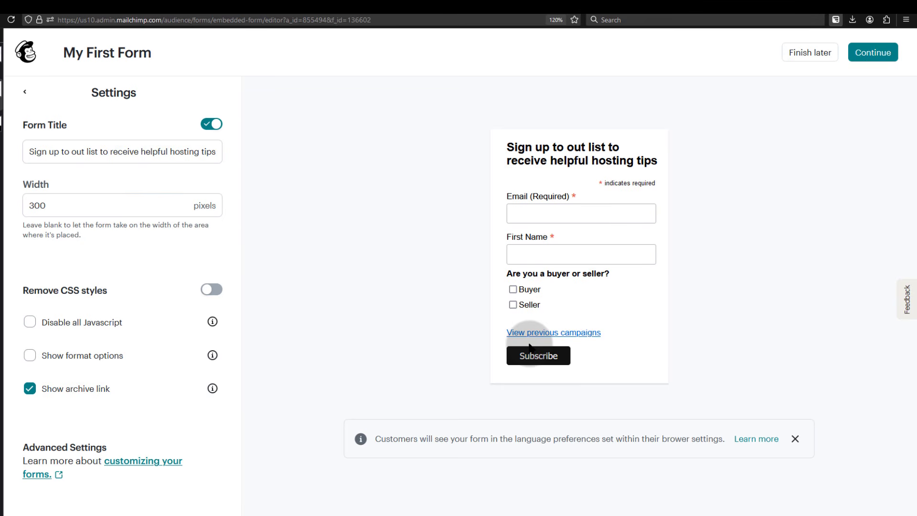
click(30, 390)
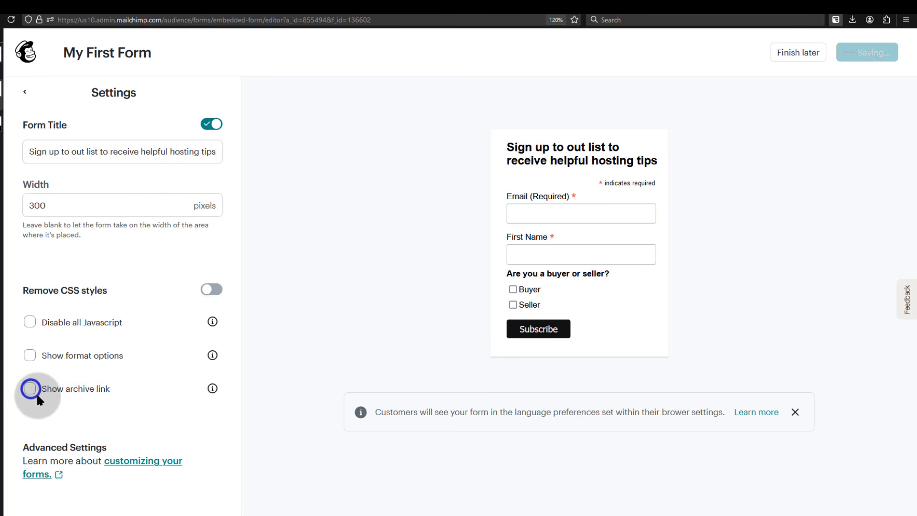
click(128, 464)
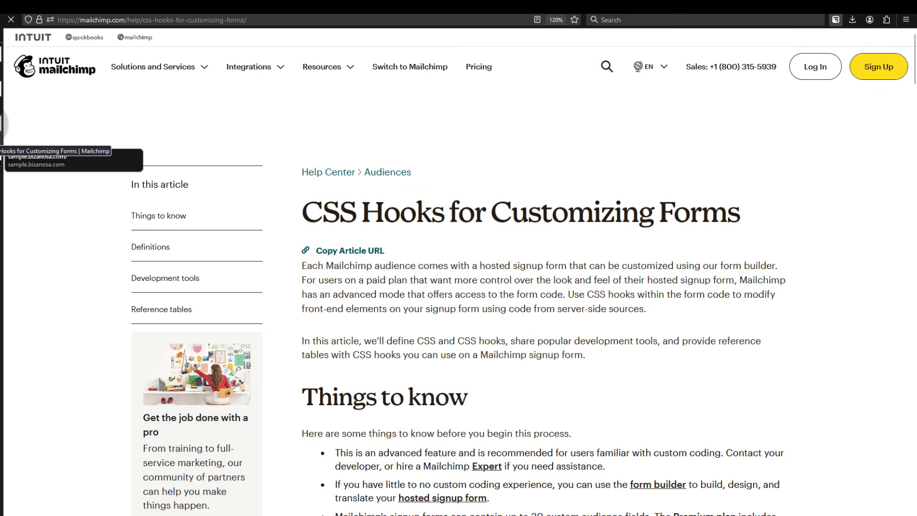
scroll(511, 318, down, 12)
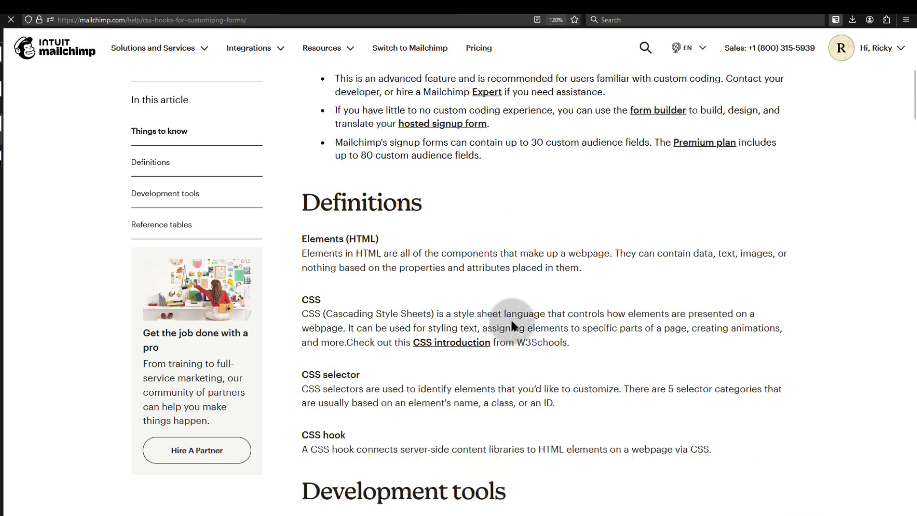
scroll(486, 395, down, 10)
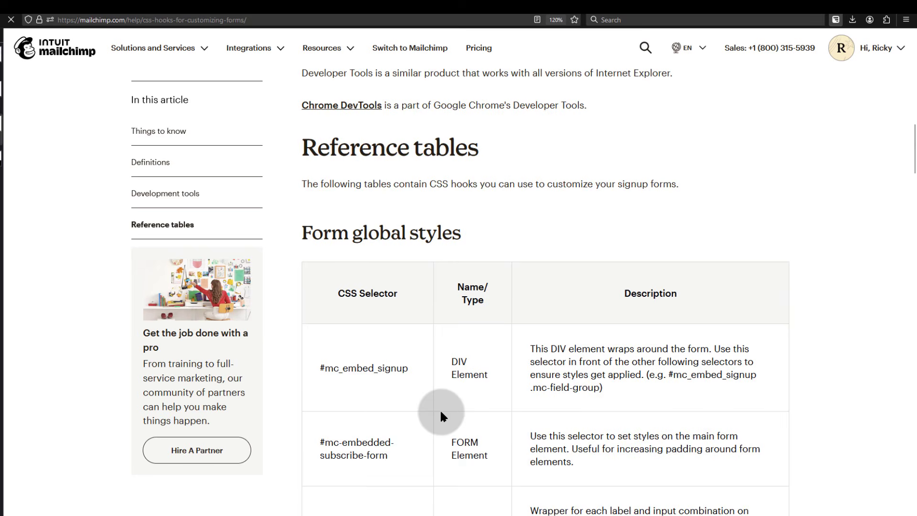
scroll(454, 460, down, 10)
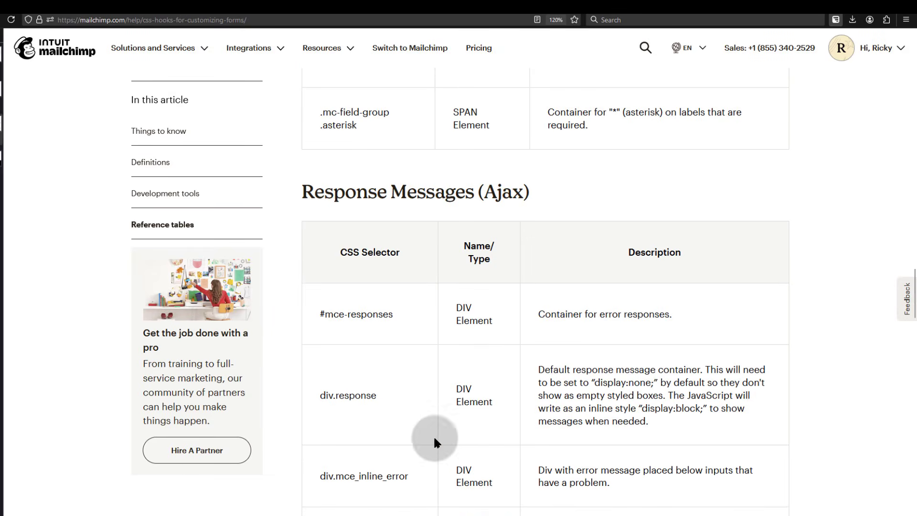
scroll(466, 360, down, 9)
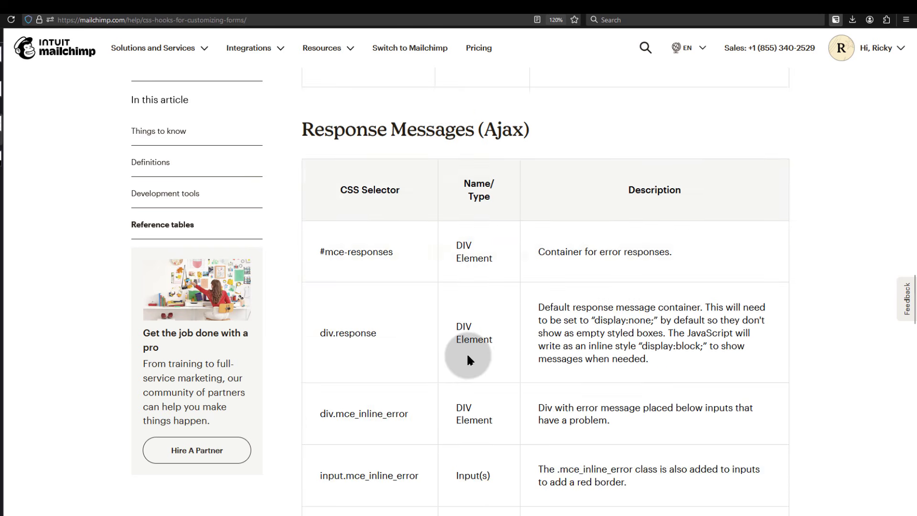
scroll(485, 407, down, 20)
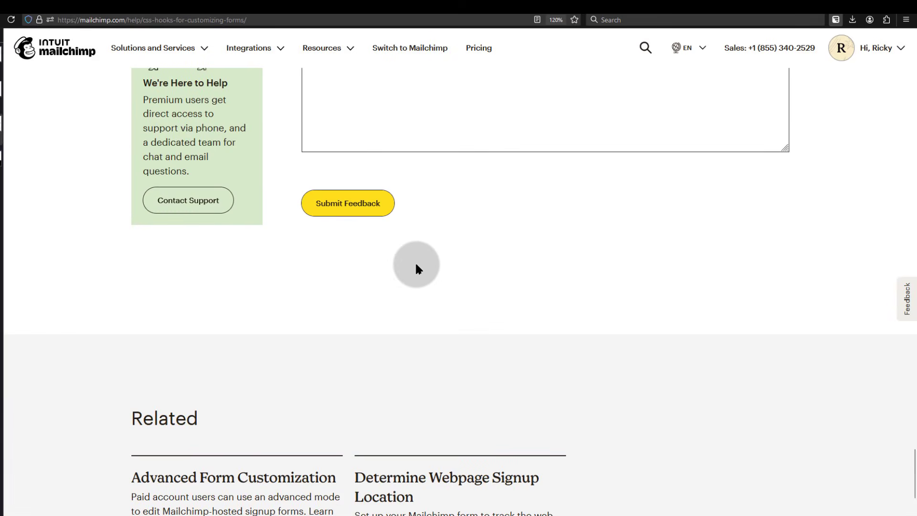
scroll(419, 264, up, 20)
scroll(425, 265, up, 20)
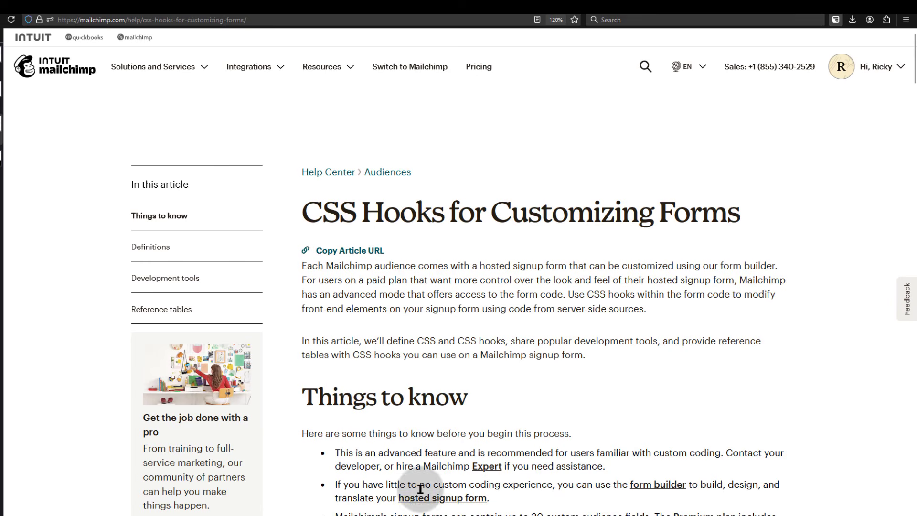
scroll(420, 481, down, 10)
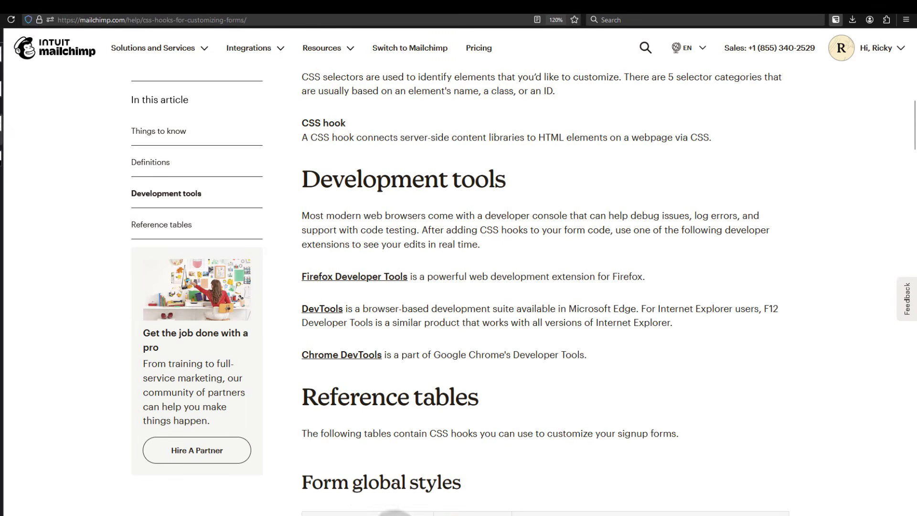
scroll(418, 354, down, 10)
scroll(413, 383, down, 10)
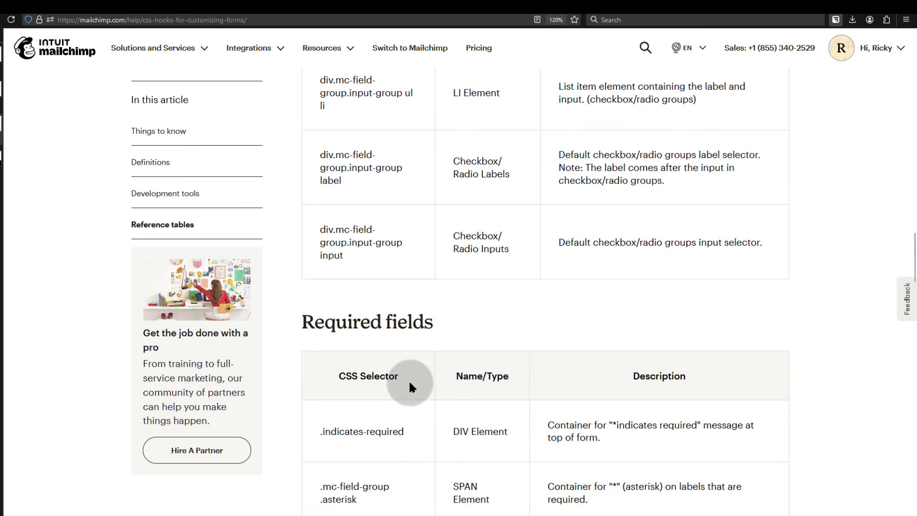
scroll(354, 286, down, 6)
scroll(346, 330, up, 15)
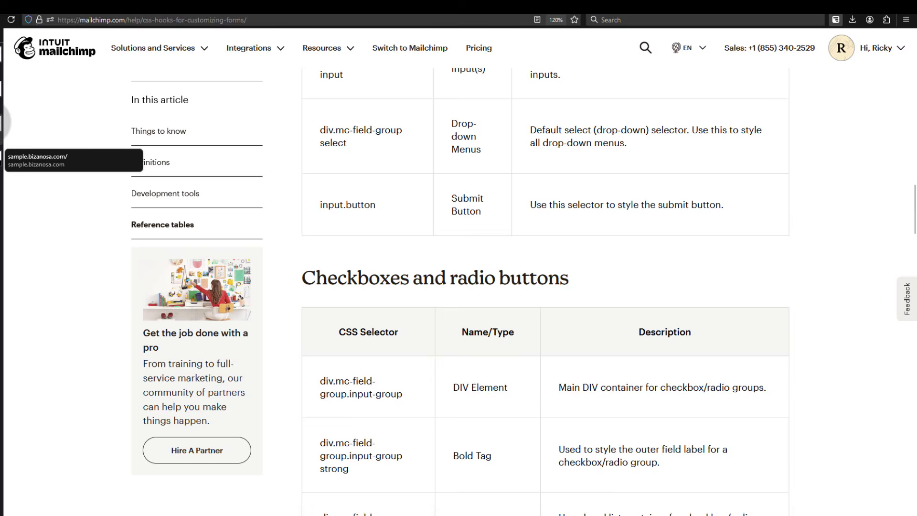
Switch back to the My First Form tab and leave Settings for the section list
click(1, 98)
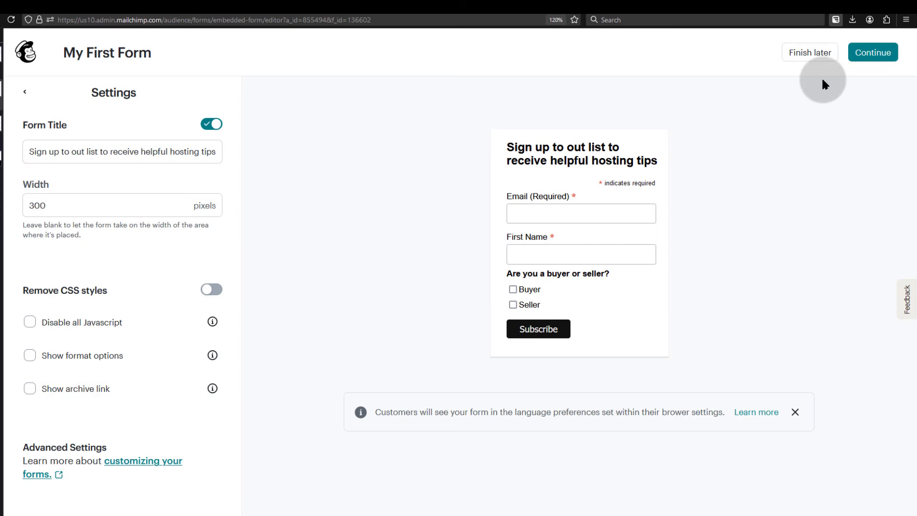
click(812, 55)
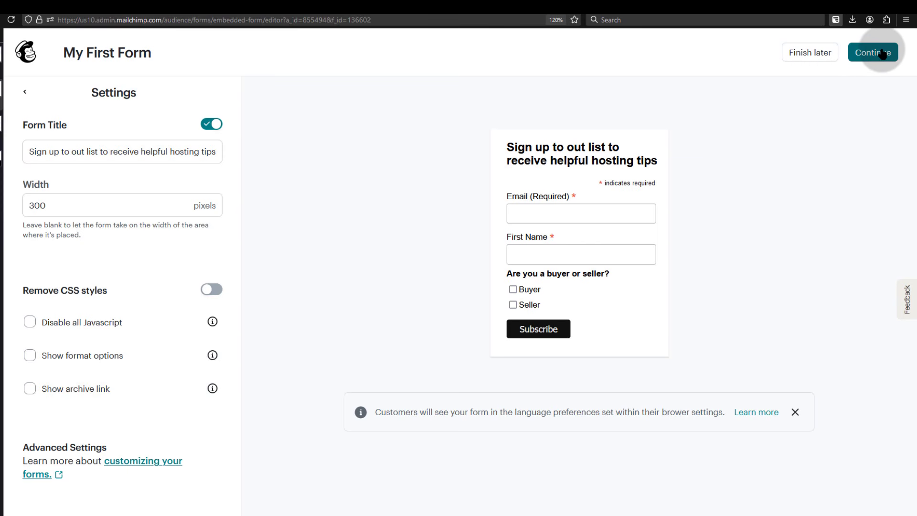
click(26, 92)
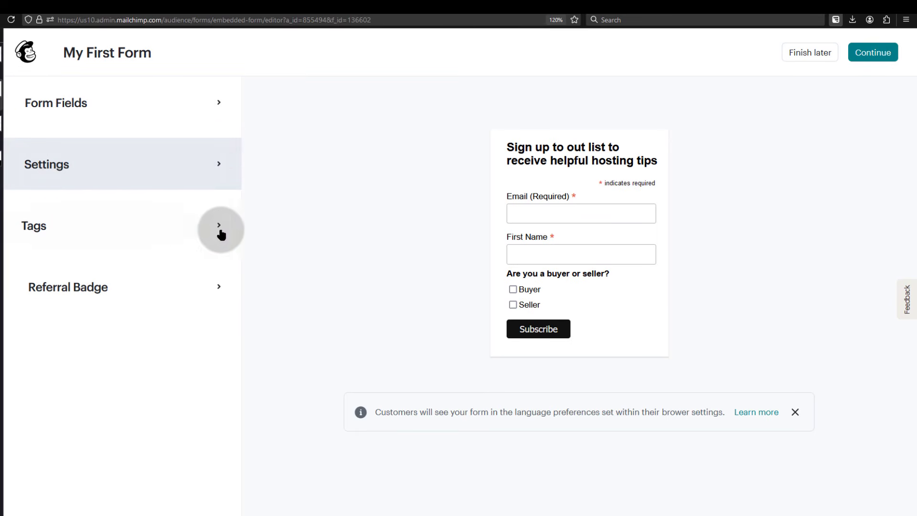
click(204, 219)
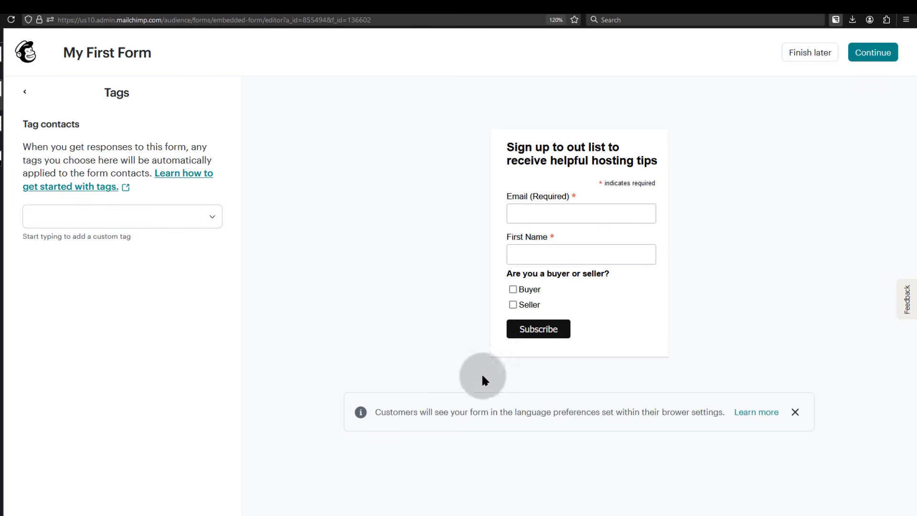
click(173, 215)
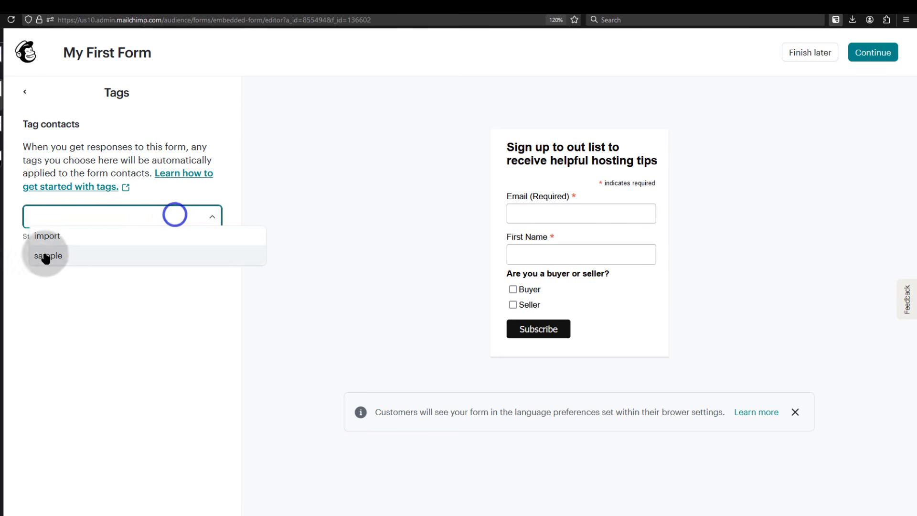
click(139, 330)
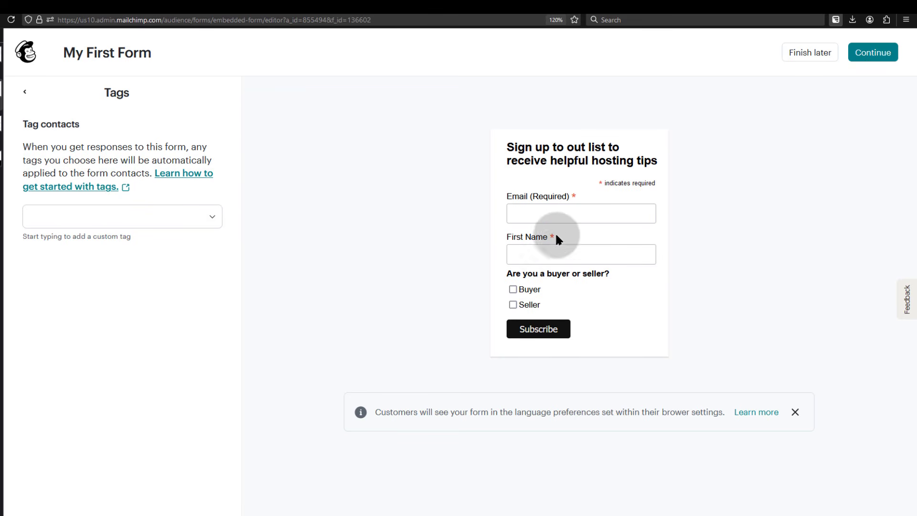
click(165, 223)
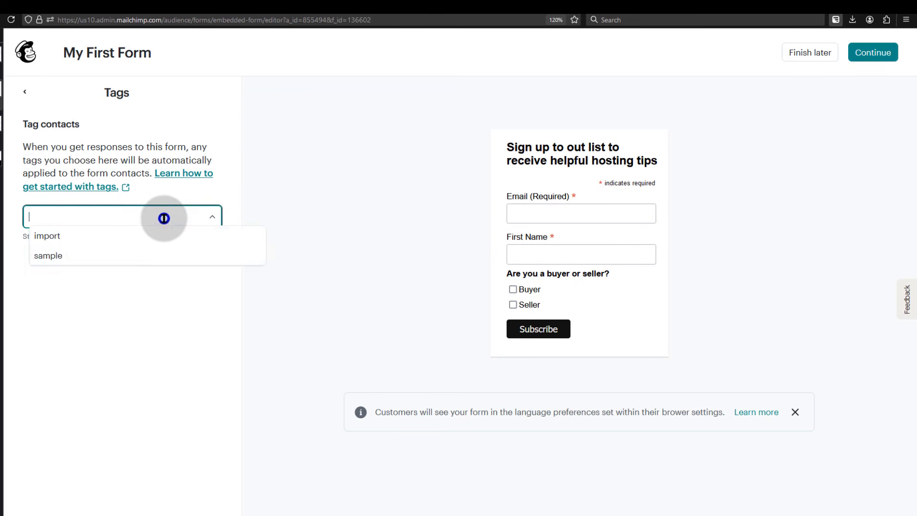
click(78, 215)
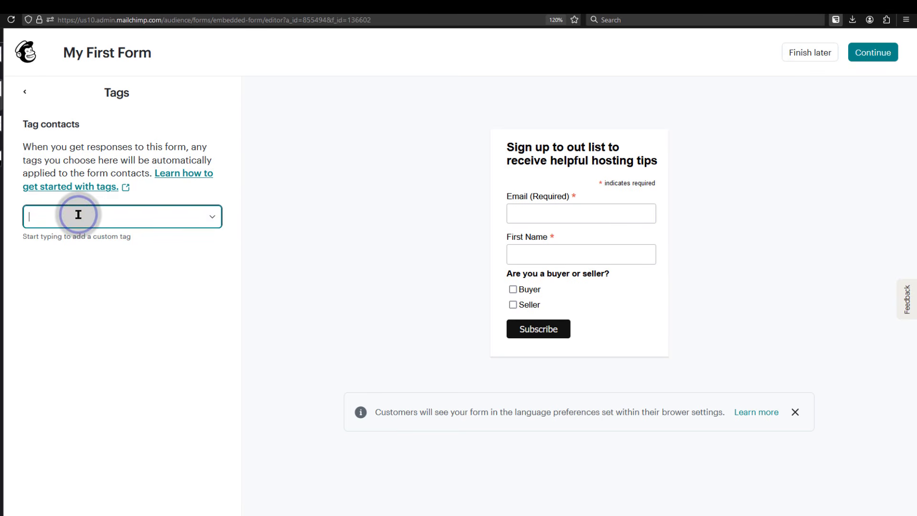
text(web)
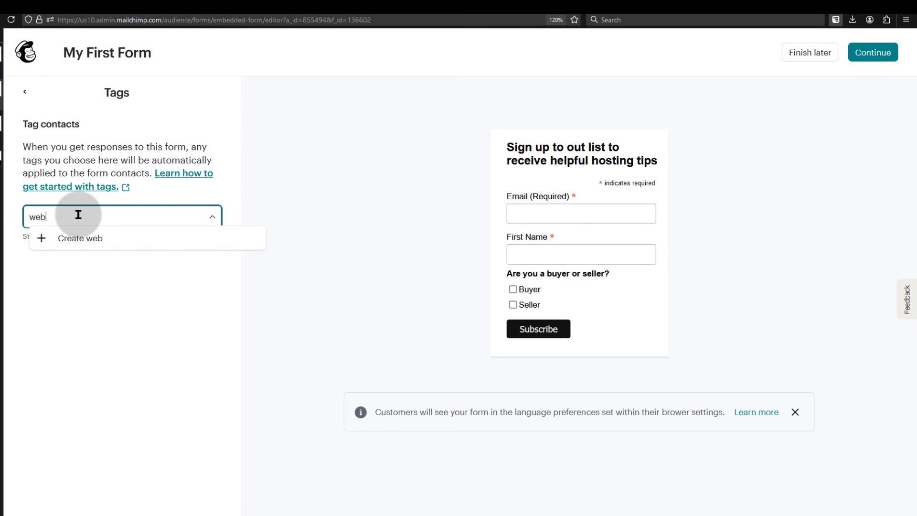
click(118, 339)
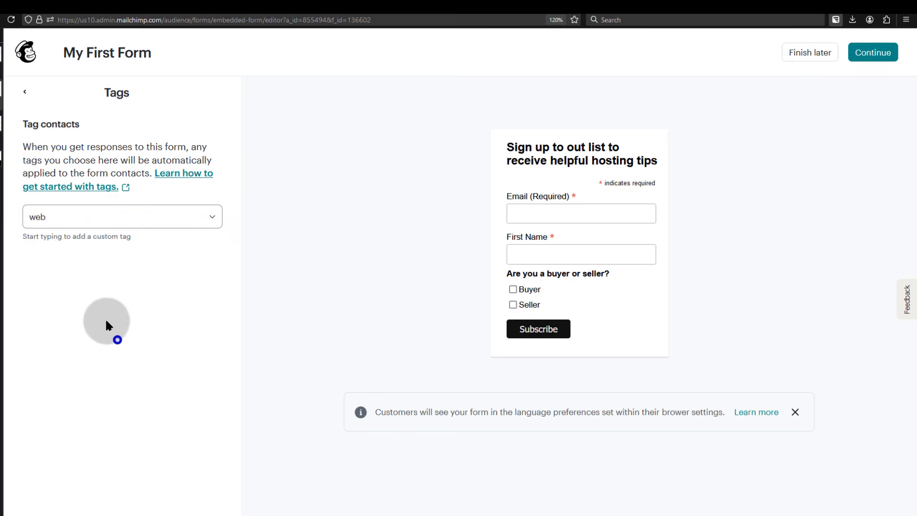
click(64, 219)
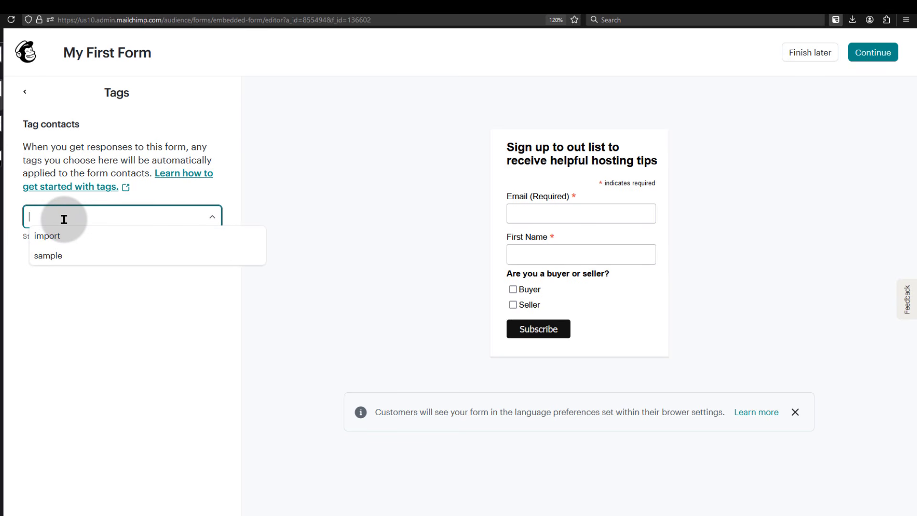
click(98, 340)
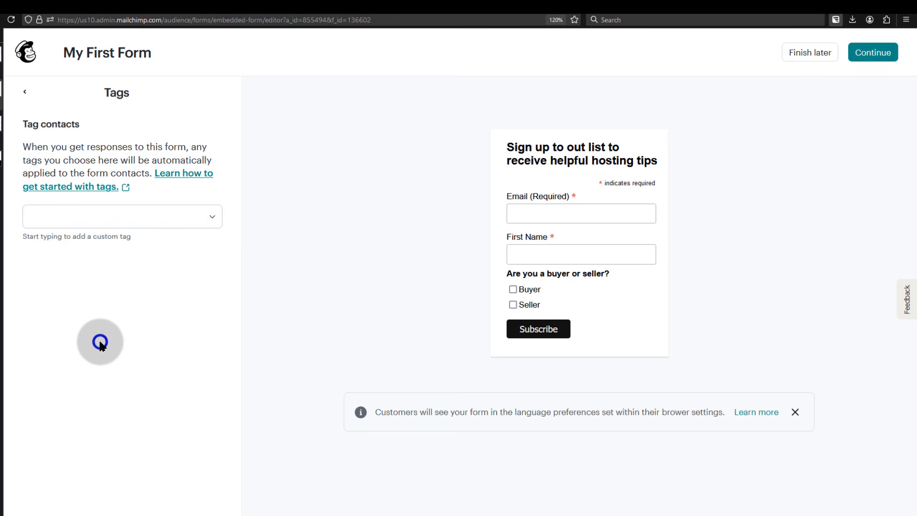
click(25, 95)
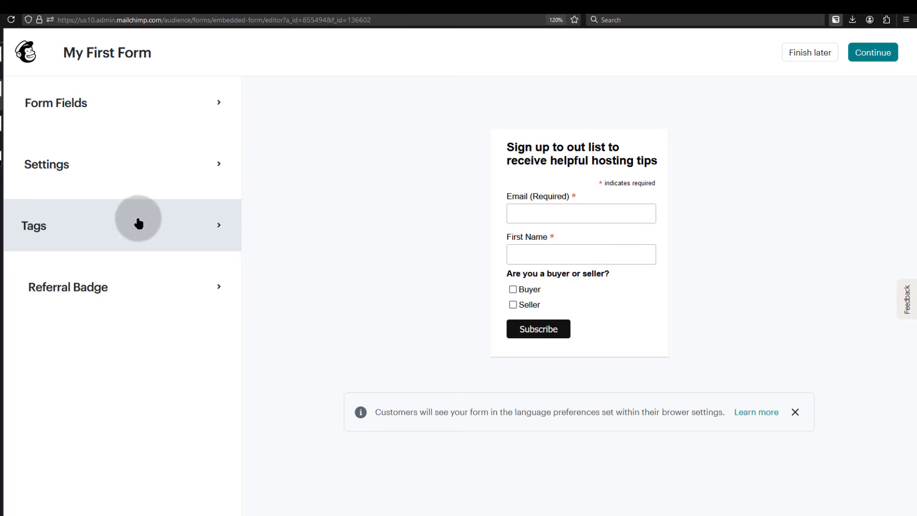
click(194, 287)
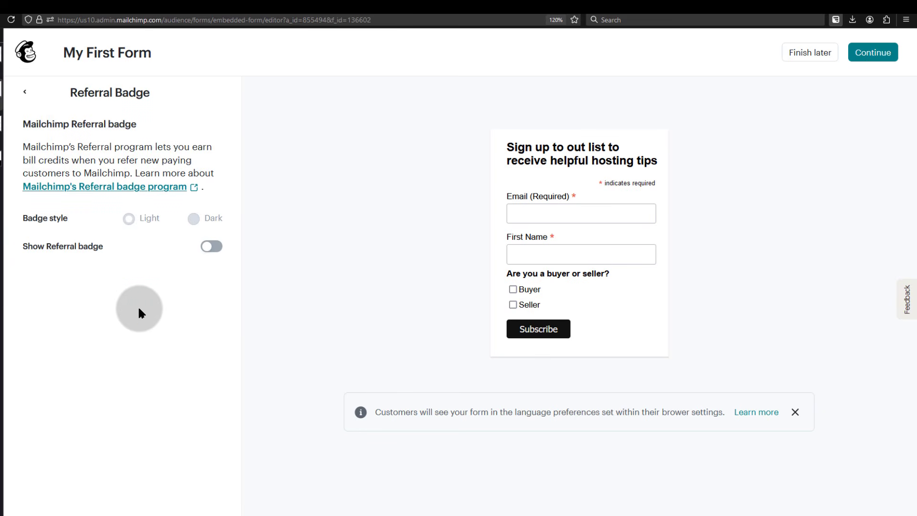
click(215, 246)
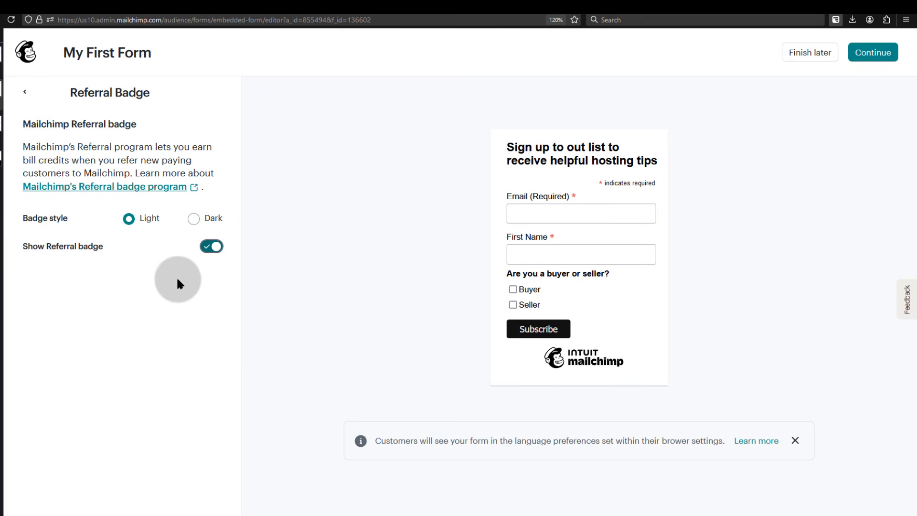
click(193, 219)
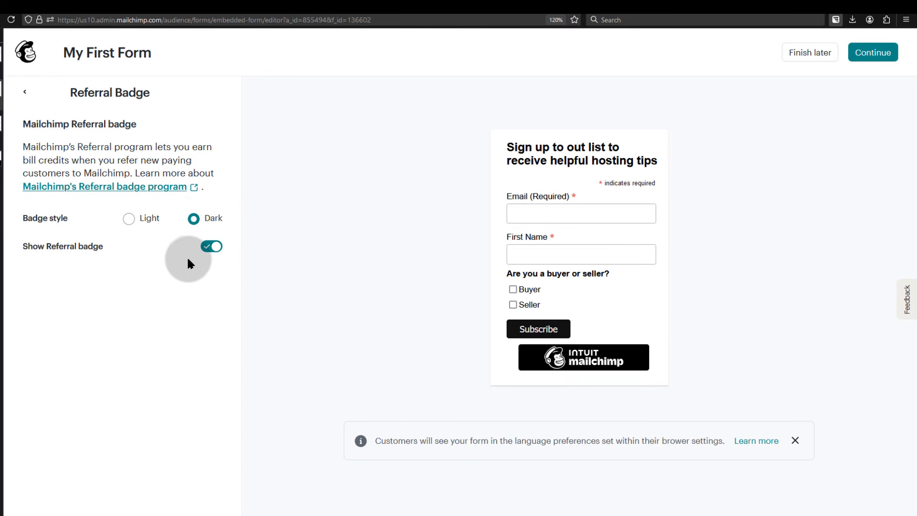
click(211, 247)
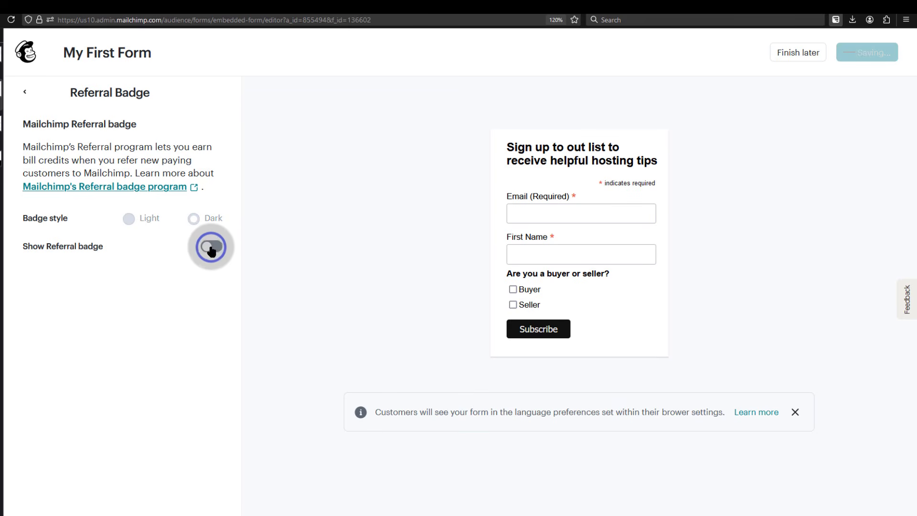
click(26, 96)
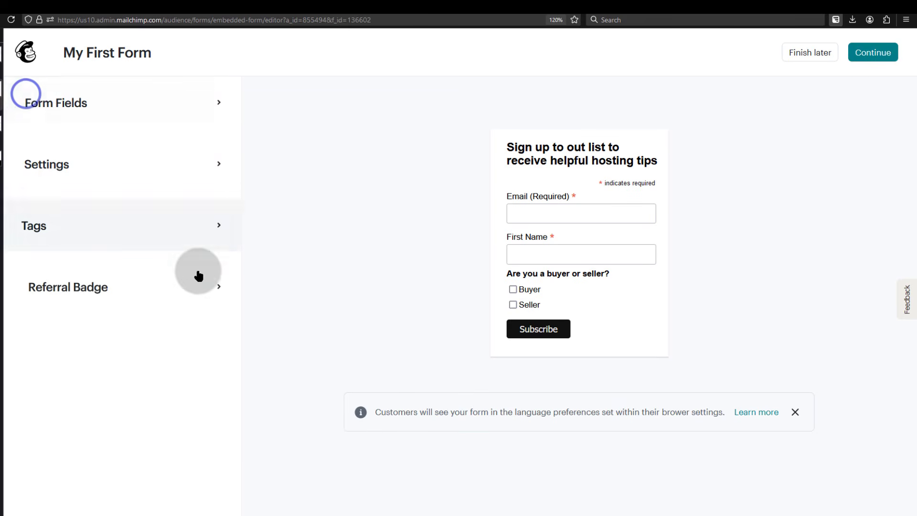
Continue to the 'Your form is ready!' page and look over the embedded form code
click(870, 51)
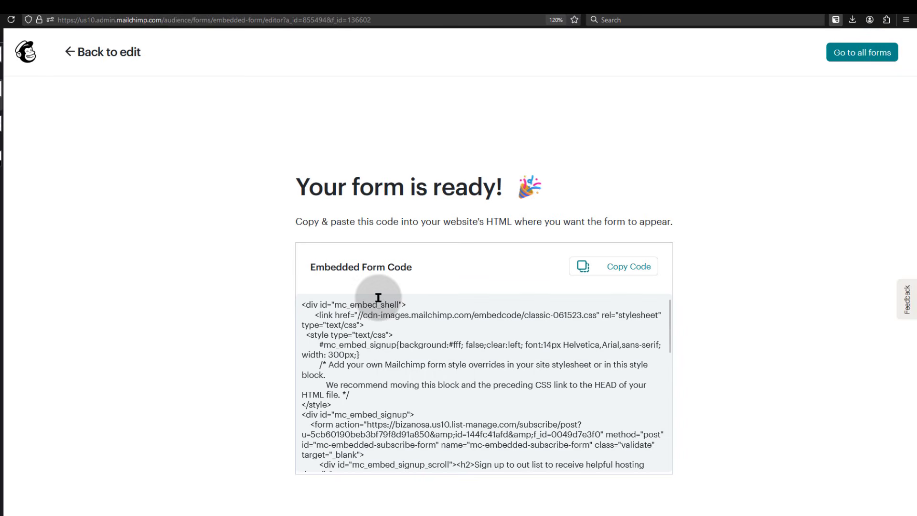
scroll(411, 338, down, 10)
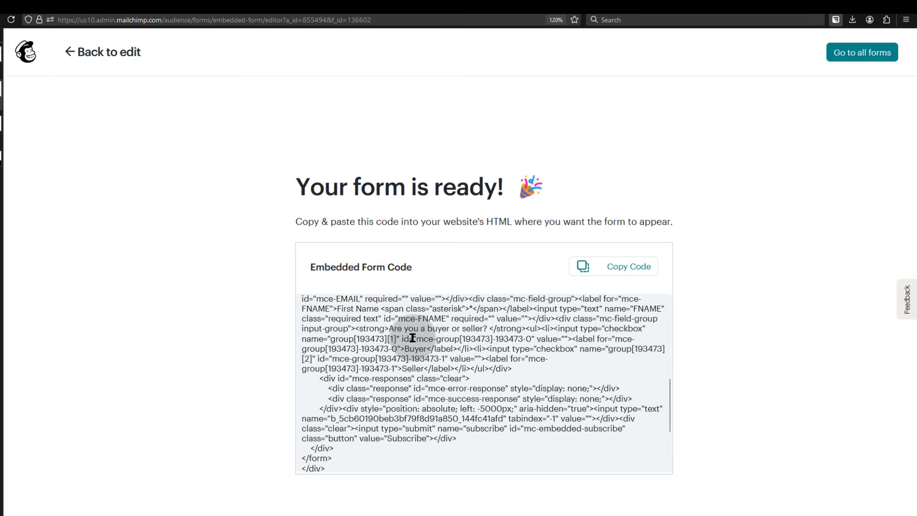
scroll(412, 337, up, 10)
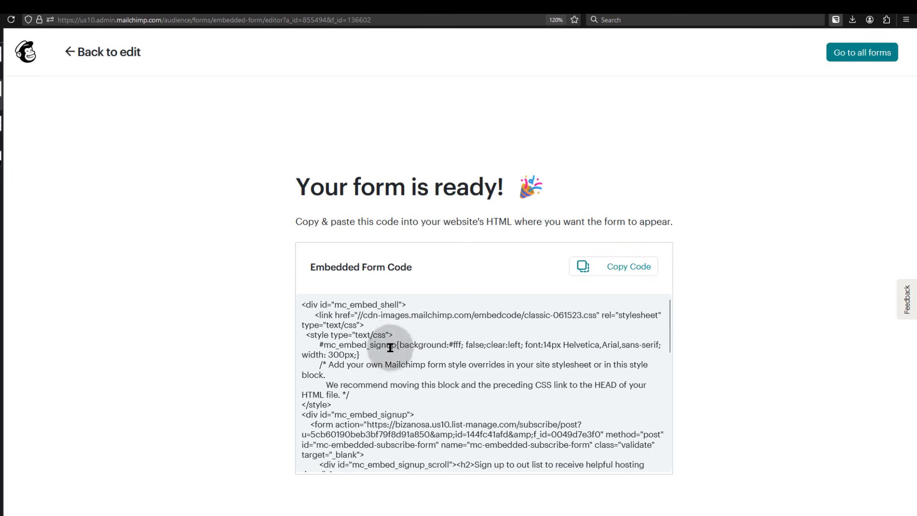
Copy the embedded form's HTML code from the ready page
scroll(489, 385, down, 10)
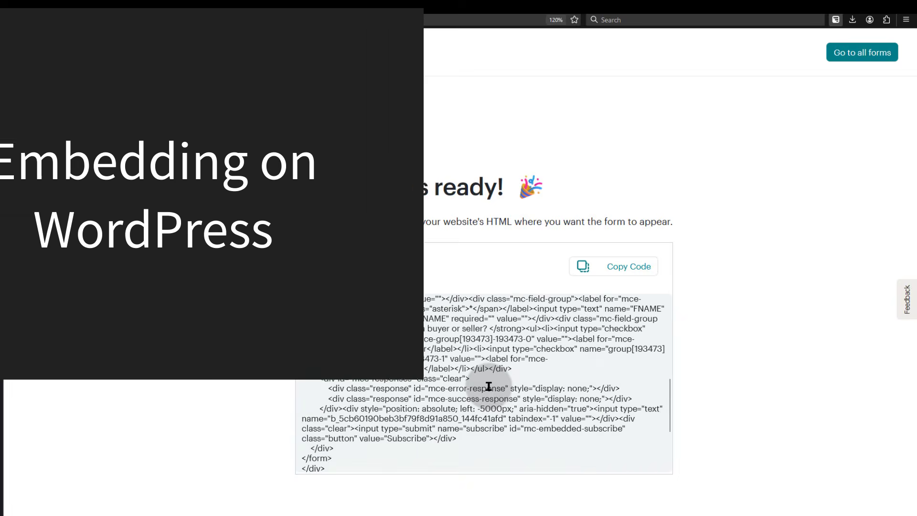
click(630, 268)
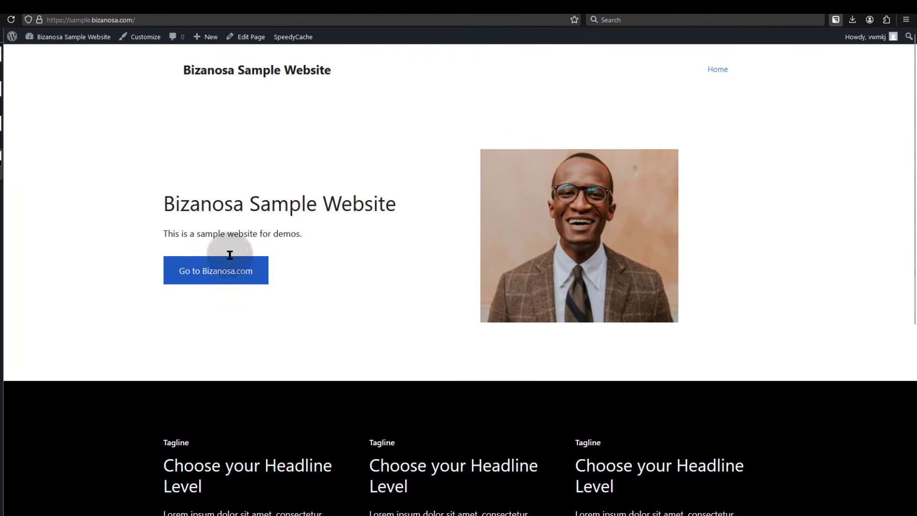
scroll(354, 296, down, 10)
scroll(357, 286, up, 10)
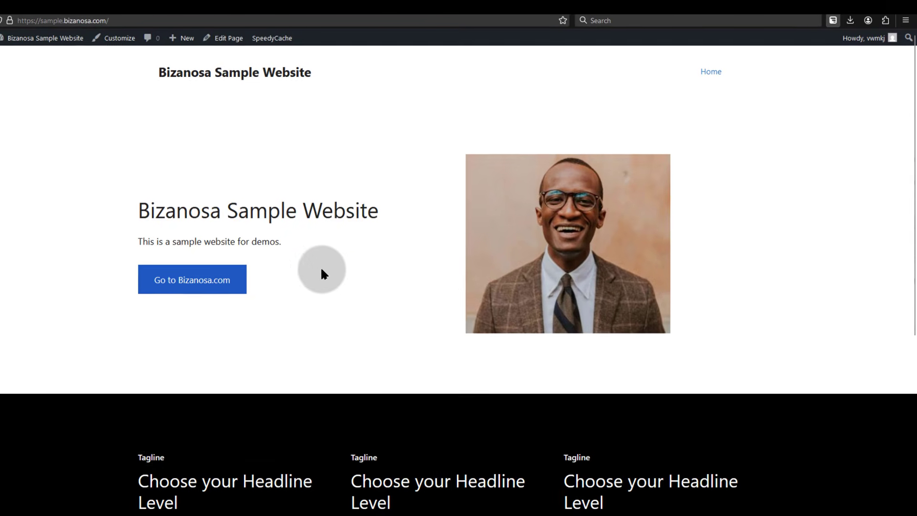
Below the third column's text on the homepage, insert a Custom HTML block holding the pasted Mailchimp signup code
click(222, 42)
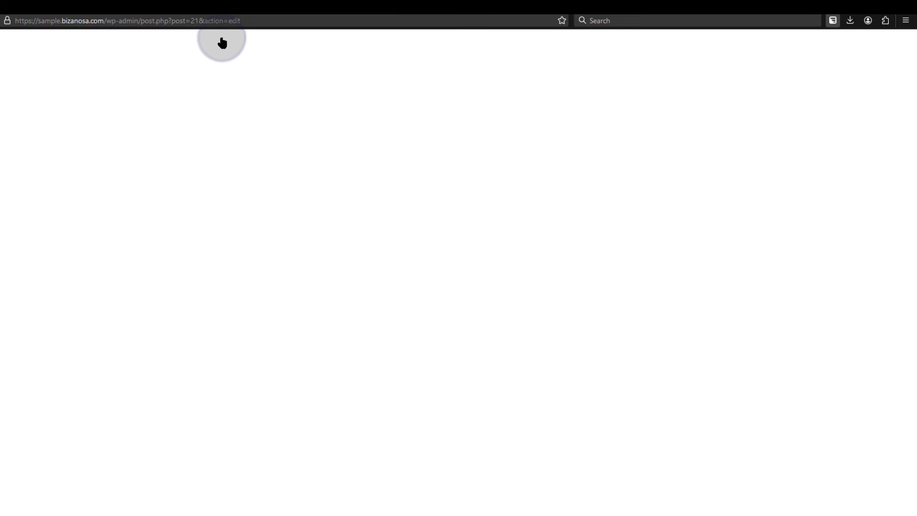
scroll(442, 386, up, 2)
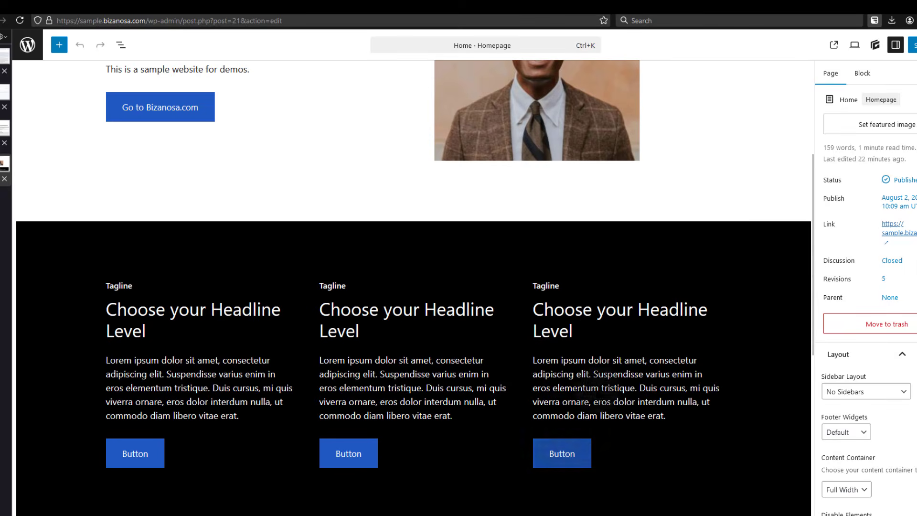
click(573, 369)
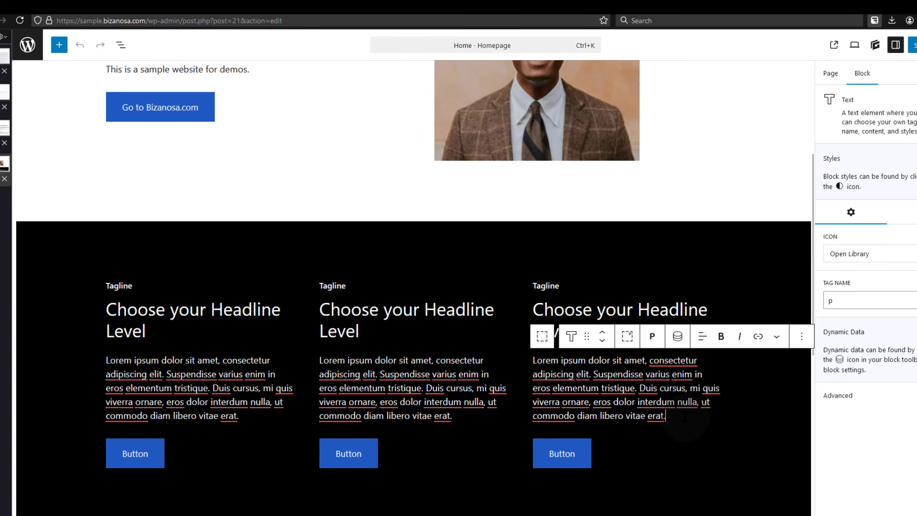
key(Return)
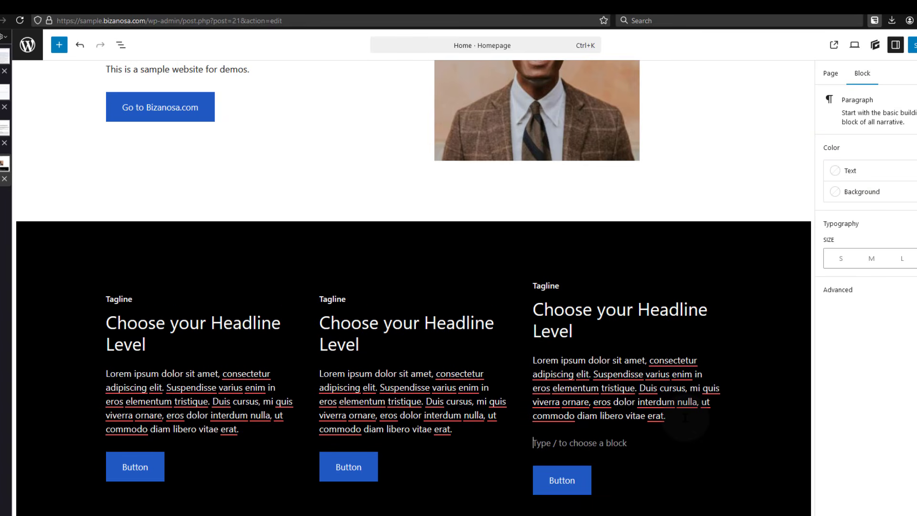
text(/)
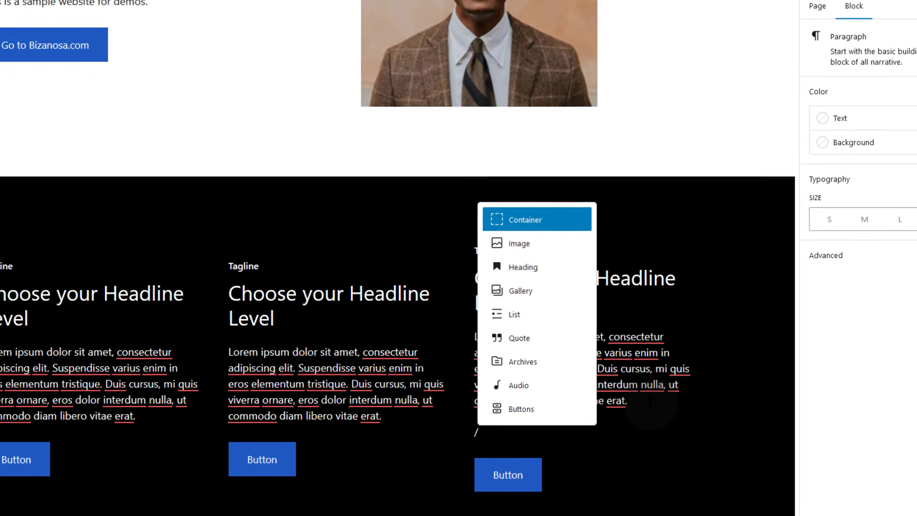
text(htm)
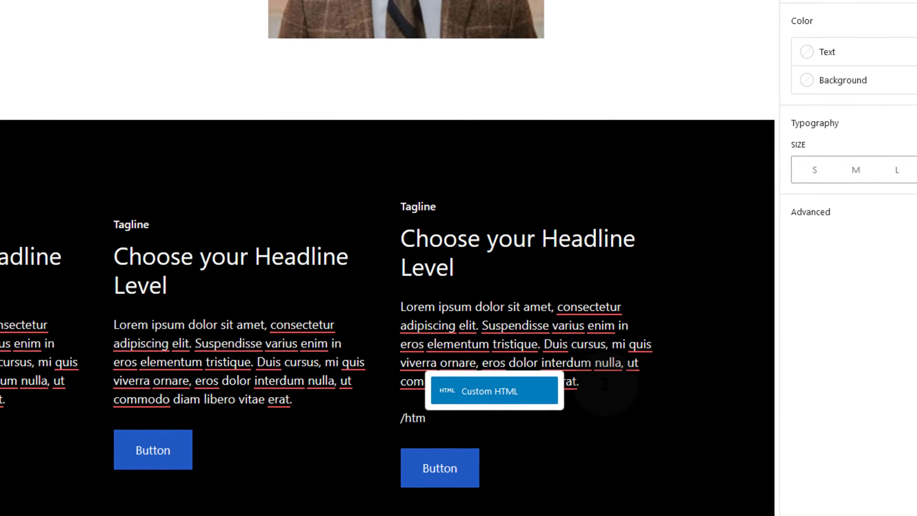
key(Return)
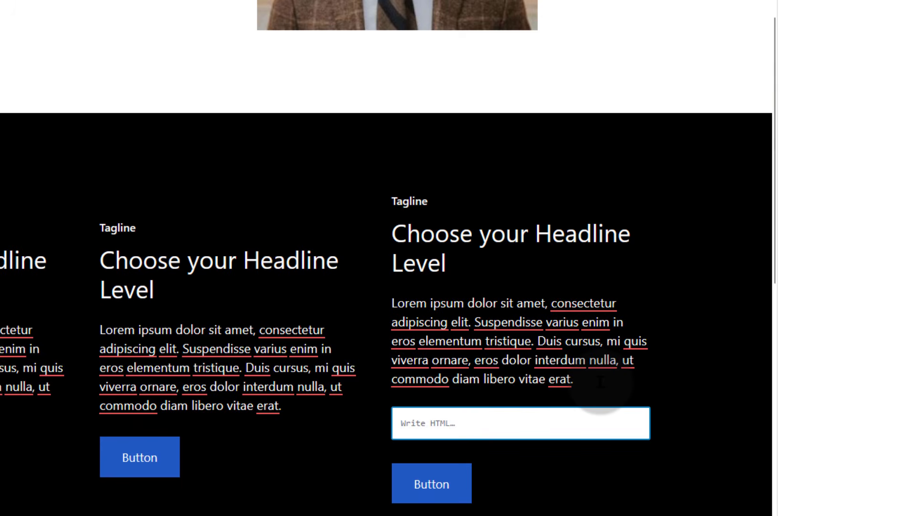
key(ctrl+v)
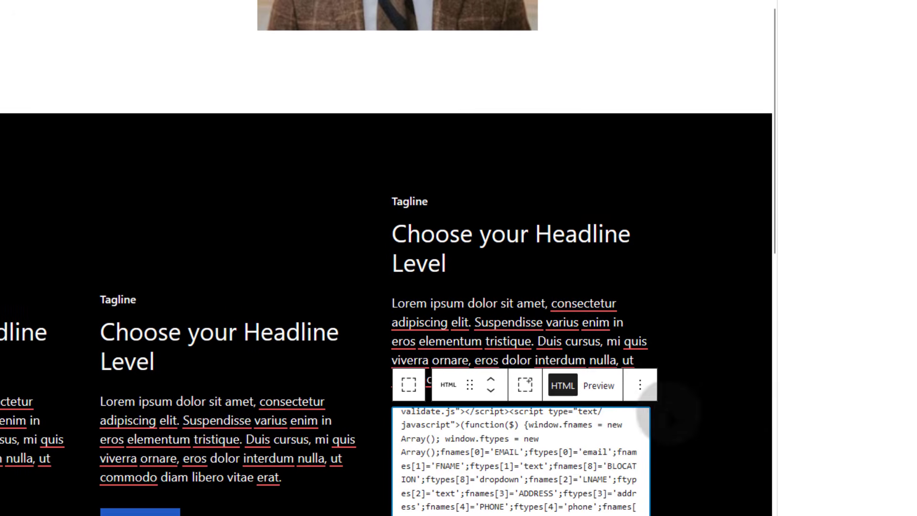
Preview the signup form rendering, return to the HTML view, and save the homepage
scroll(632, 444, down, 2)
scroll(559, 306, up, 10)
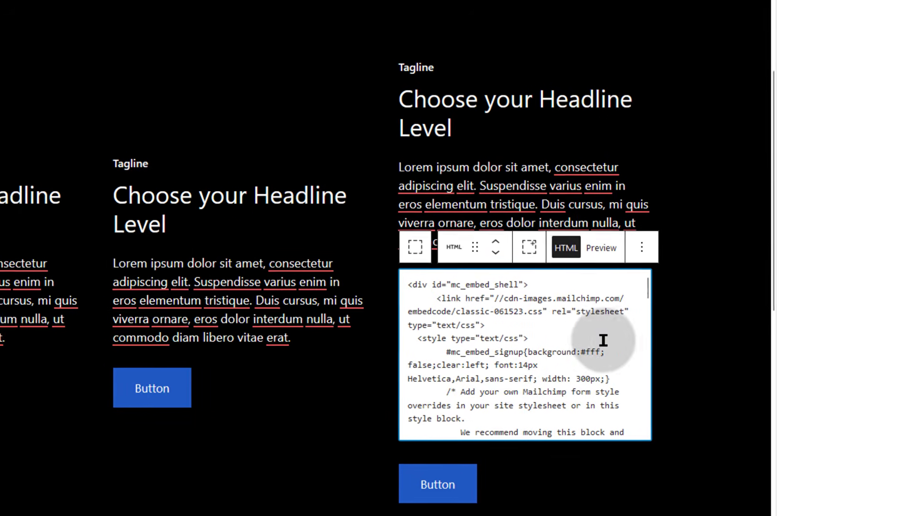
scroll(608, 341, up, 3)
scroll(594, 344, down, 4)
click(604, 184)
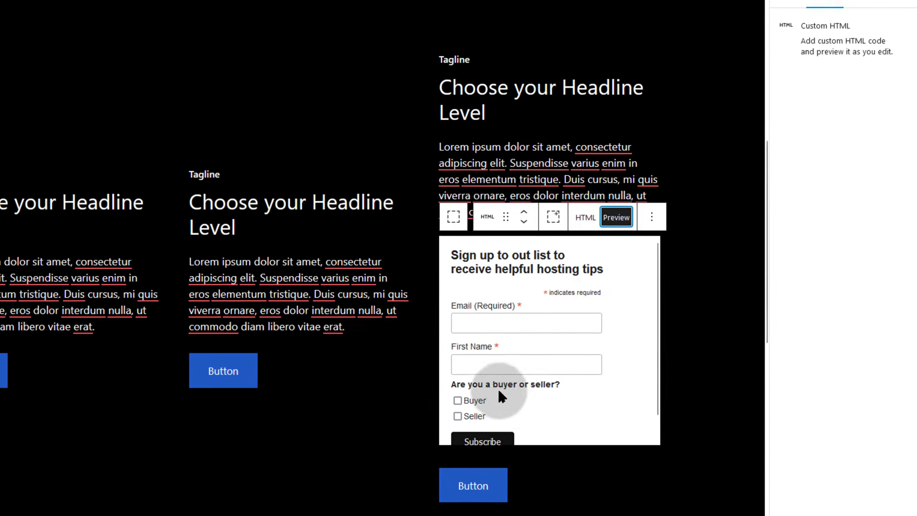
click(590, 227)
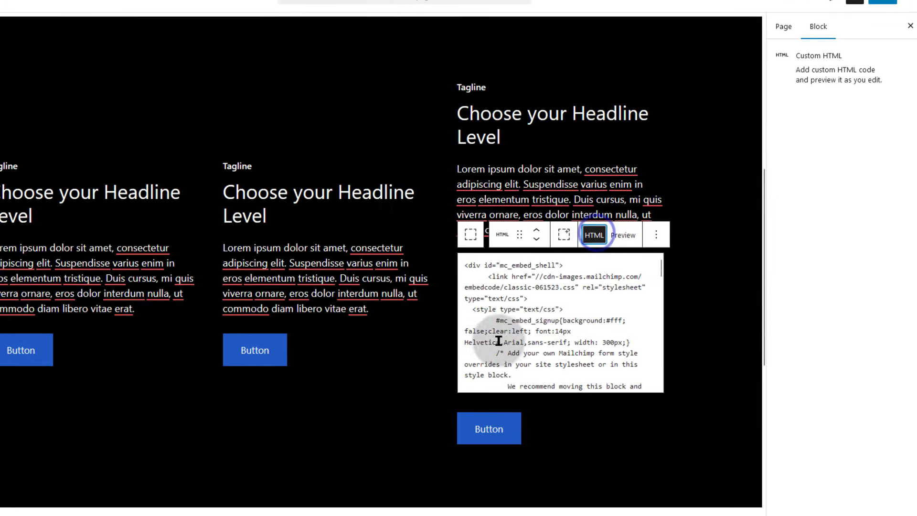
click(879, 6)
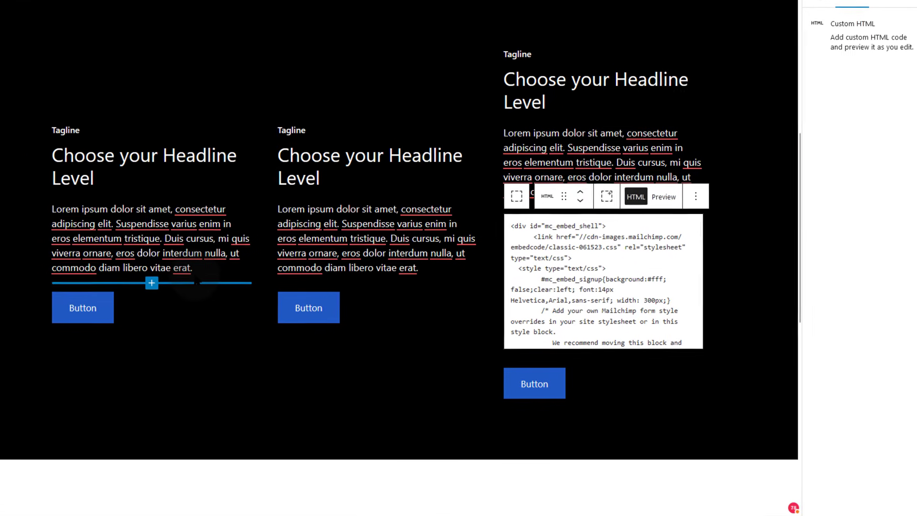
Open the published homepage in a new tab and scroll to the signup form
right_click(82, 487)
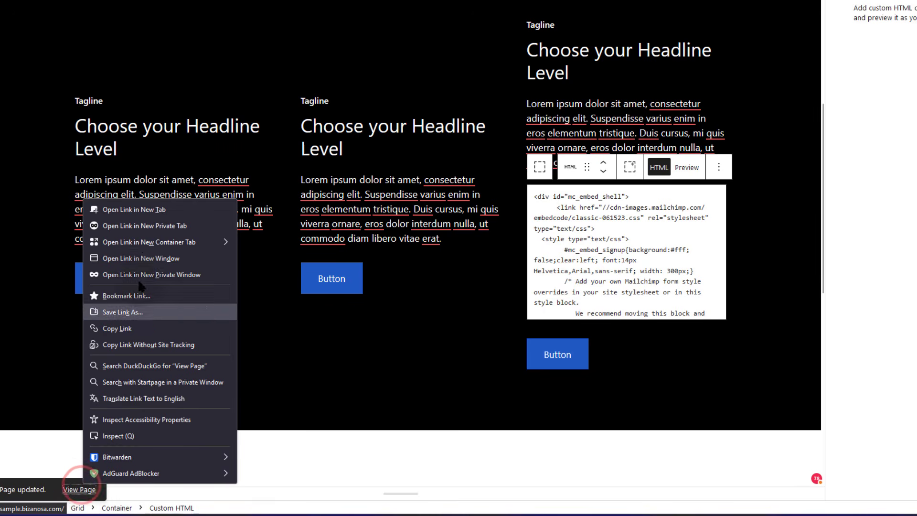
click(135, 208)
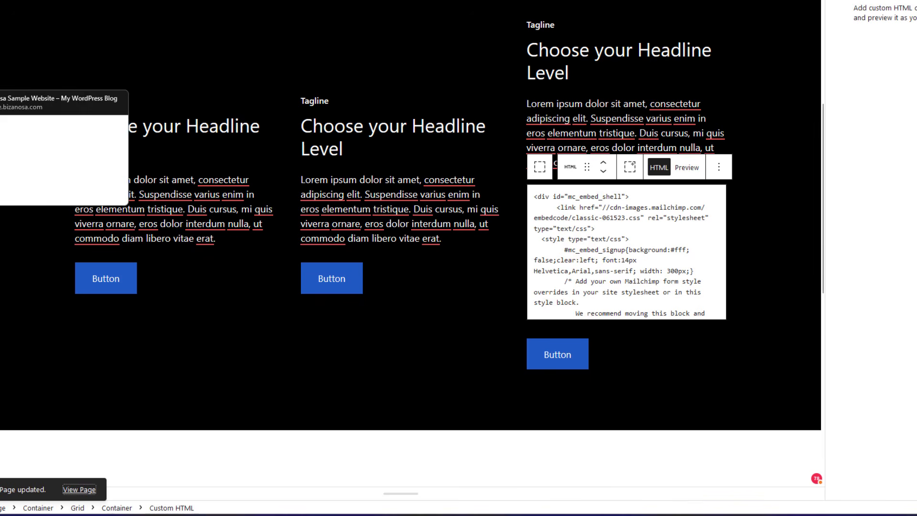
click(1, 98)
scroll(602, 277, down, 5)
scroll(602, 277, down, 3)
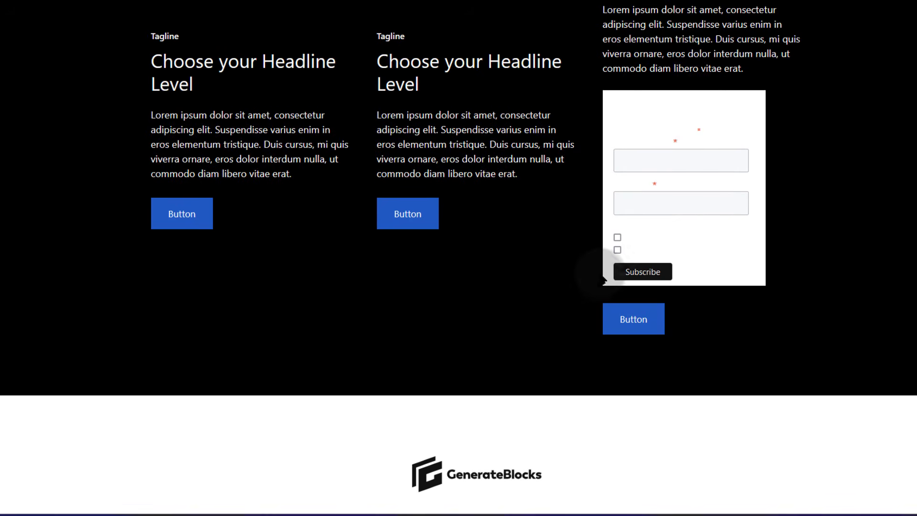
Select the form's text to reveal its blank heading and field labels
drag(616, 108, 743, 137)
click(714, 277)
drag(713, 276, 745, 259)
click(604, 97)
click(712, 258)
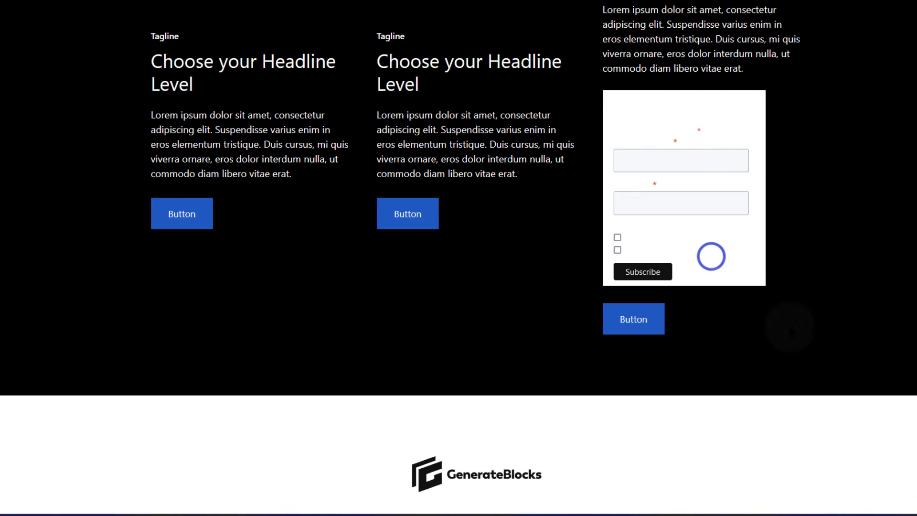
scroll(702, 308, up, 3)
scroll(702, 309, down, 1)
drag(686, 135, 809, 307)
click(814, 313)
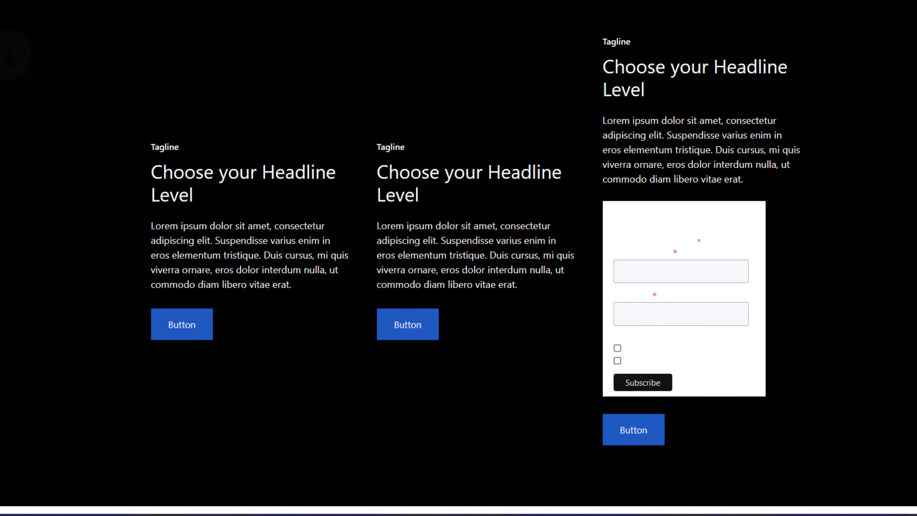
In List View, drag the Custom HTML block into the last Section's Container, below the customer name and company
click(1, 60)
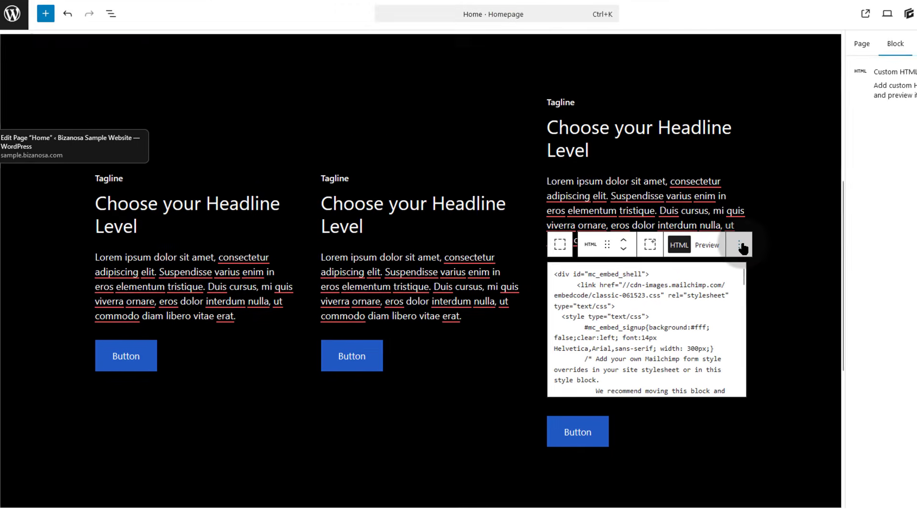
scroll(568, 378, down, 5)
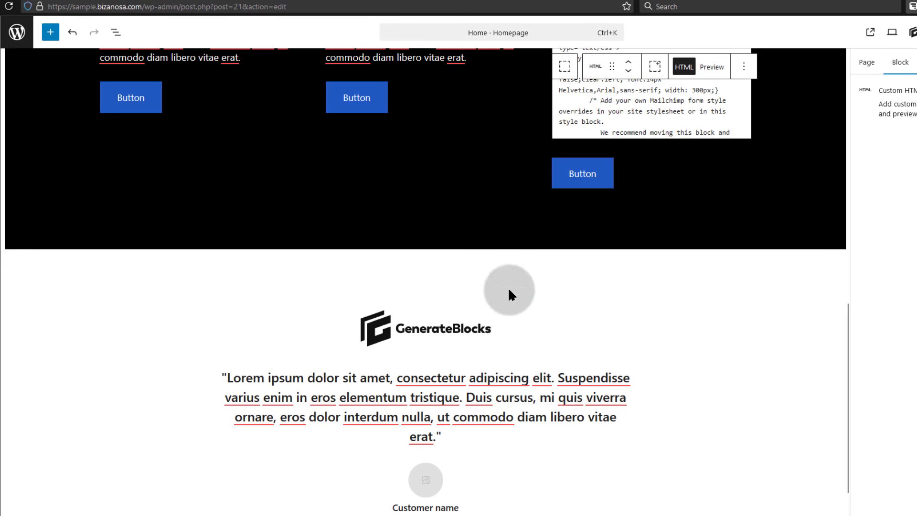
scroll(337, 249, up, 2)
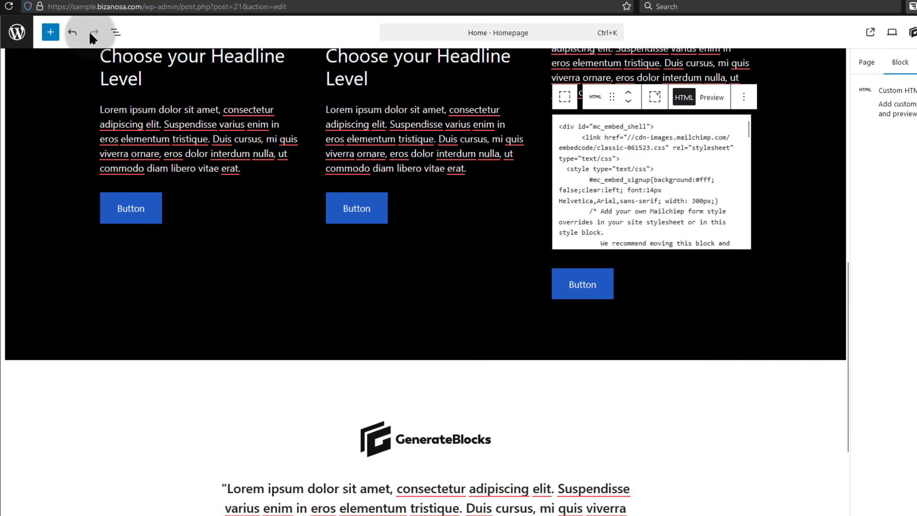
click(116, 32)
click(96, 244)
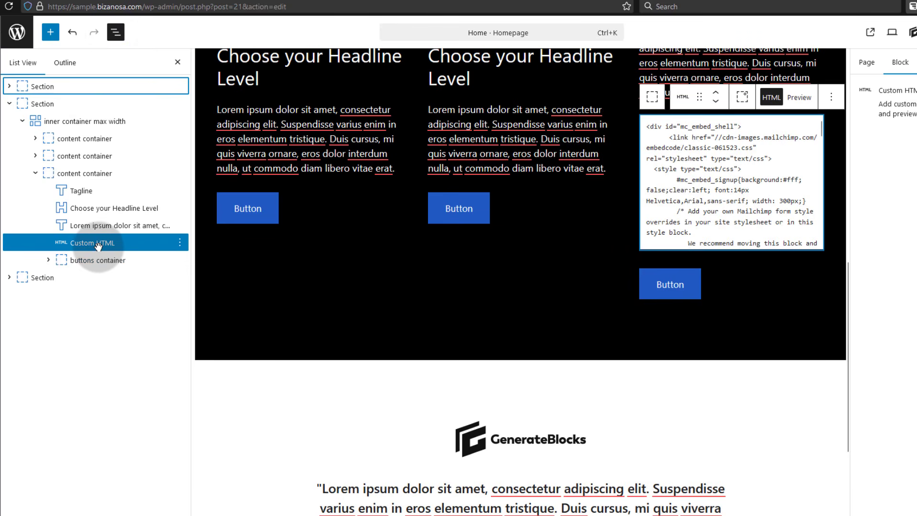
click(9, 277)
drag(98, 243, 89, 342)
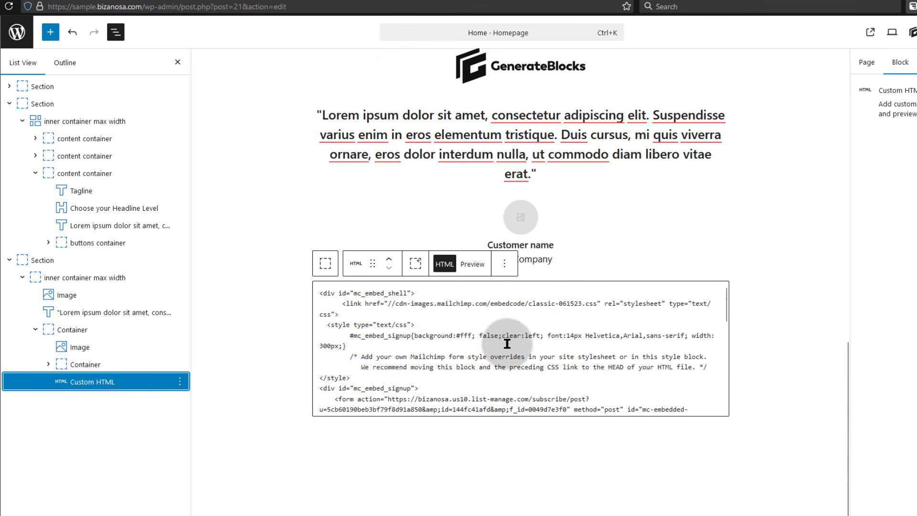
click(439, 306)
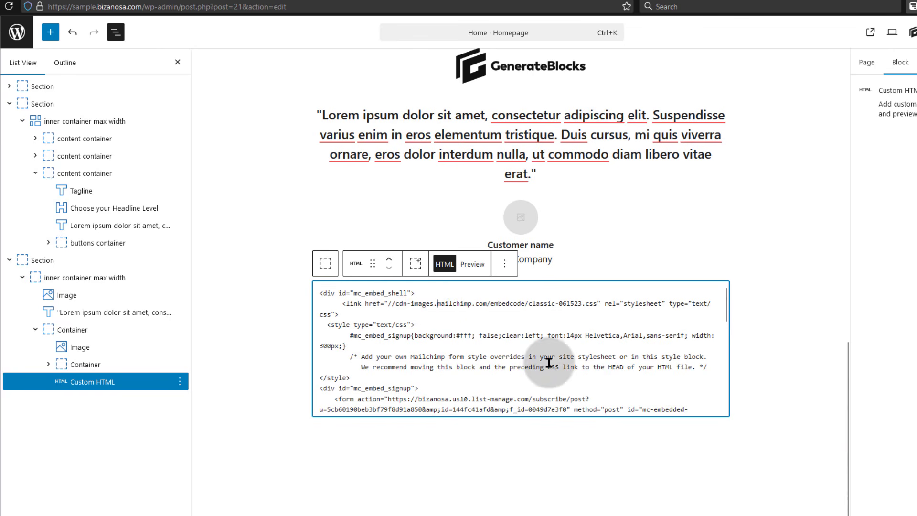
click(449, 353)
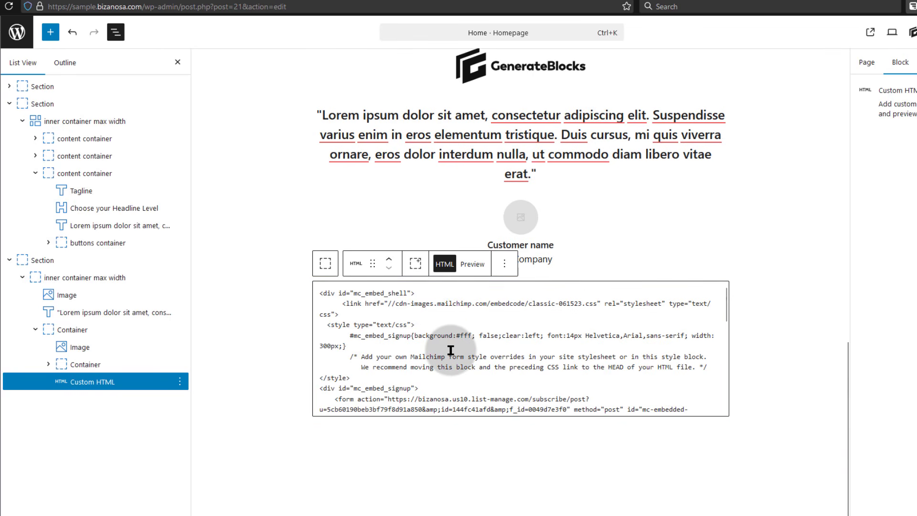
Reload the live homepage and find the signup form below the testimonial, with its heading and labels visible
click(0, 202)
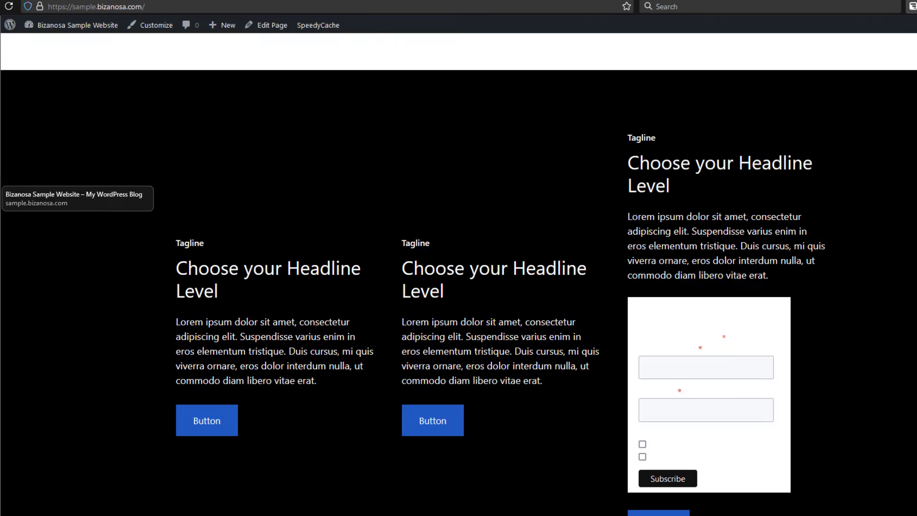
click(6, 8)
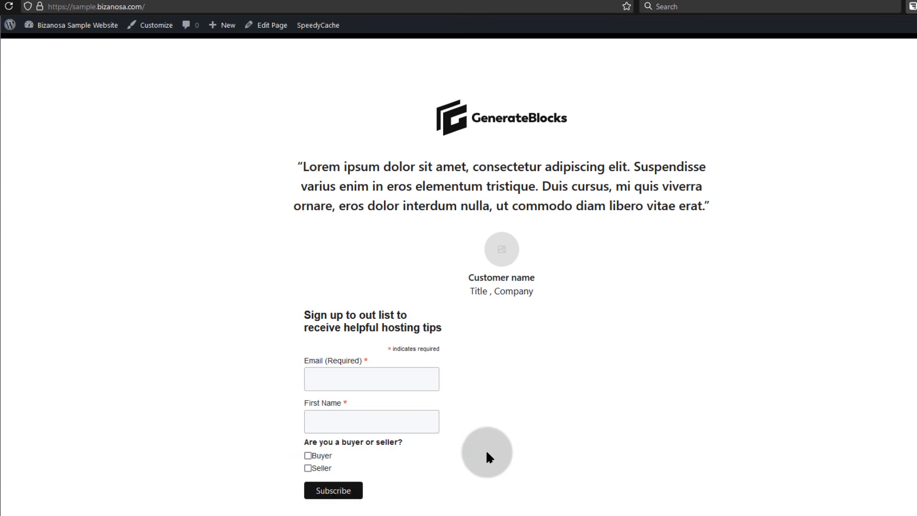
scroll(484, 443, up, 4)
scroll(481, 436, down, 4)
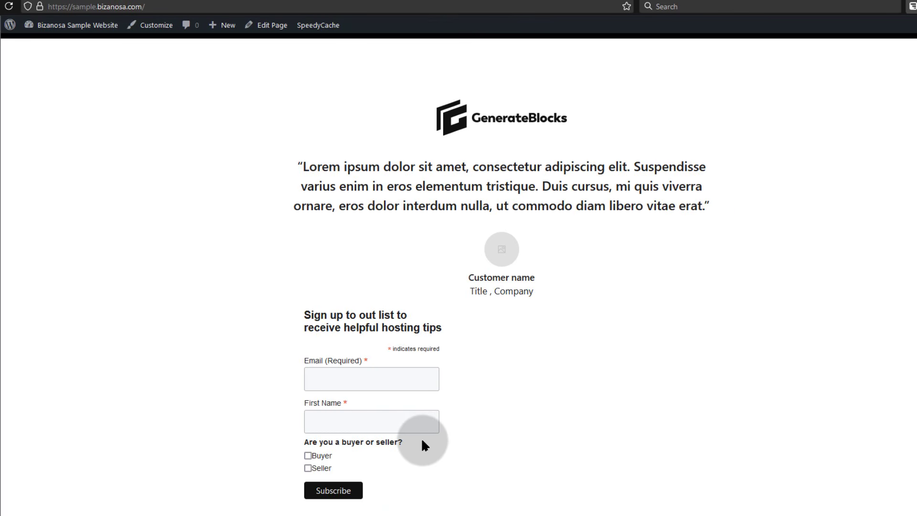
scroll(448, 406, up, 10)
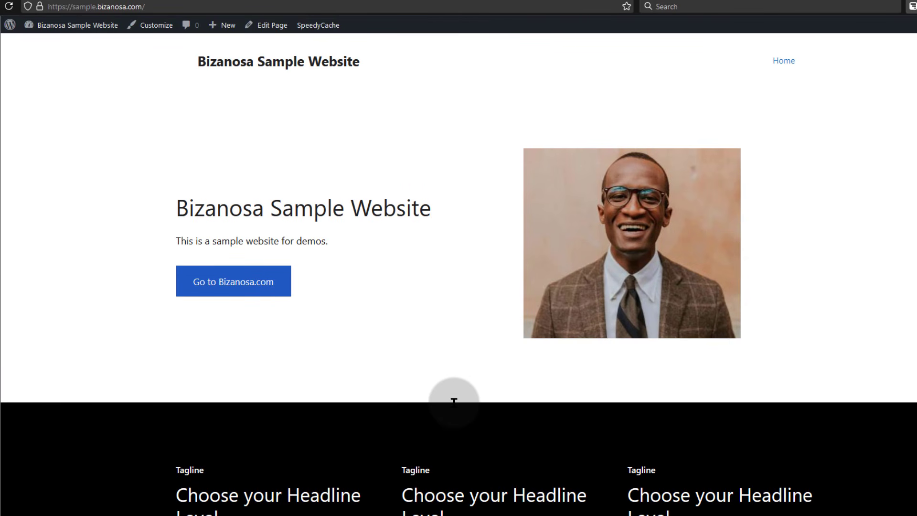
scroll(453, 401, down, 10)
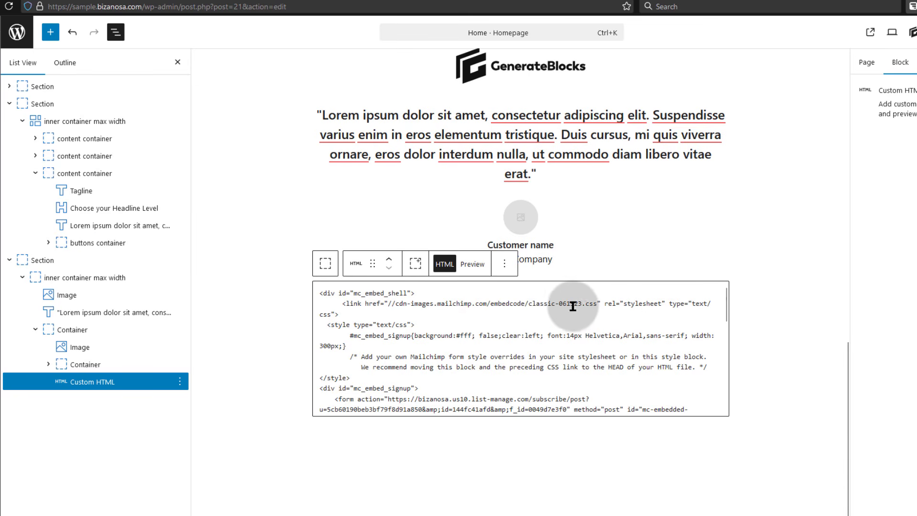
Delete the Custom HTML signup block from the homepage and save the page
click(504, 263)
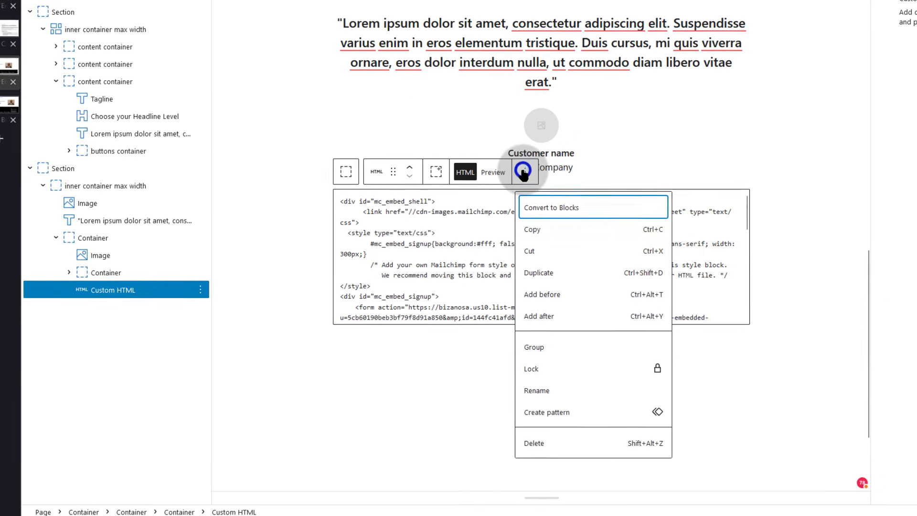
click(534, 439)
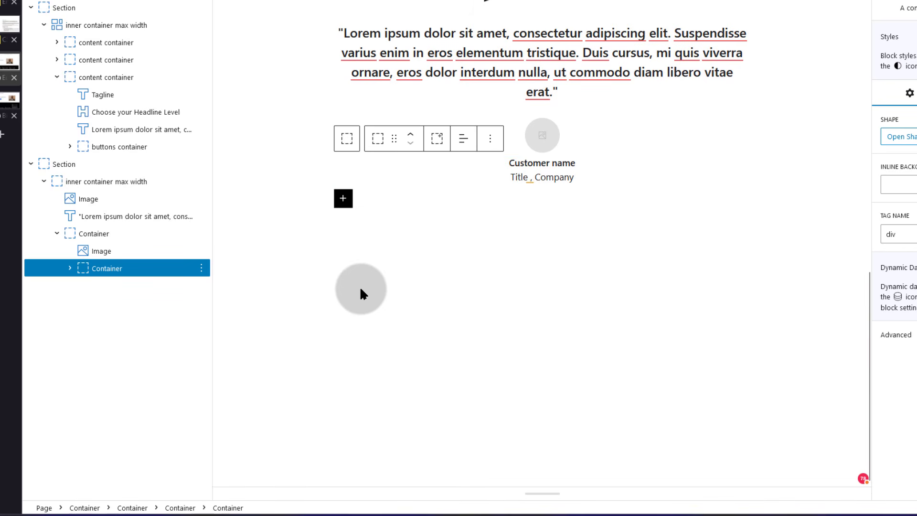
key(ctrl+s)
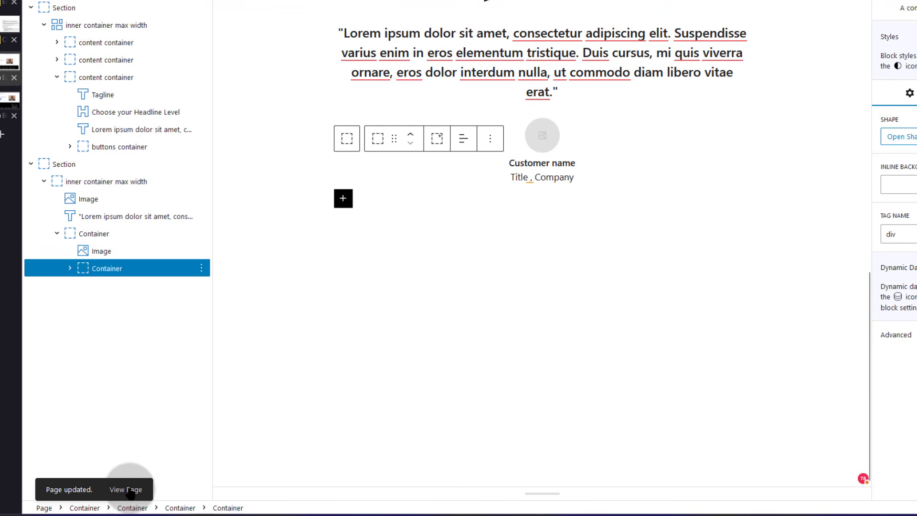
Switch to the live page tab and scroll through it
click(12, 99)
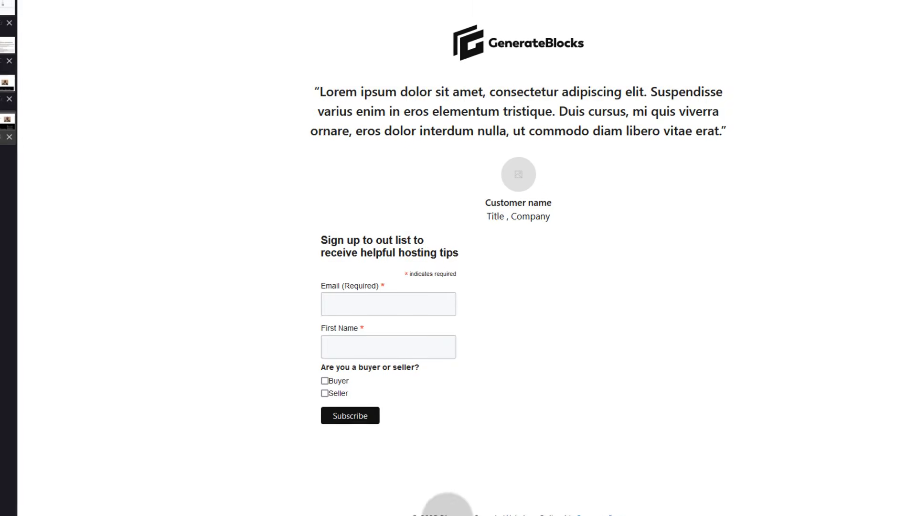
scroll(605, 507, up, 5)
scroll(272, 301, up, 6)
scroll(253, 284, down, 6)
Go to the Widgets admin page and dismiss the block widgets welcome dialog
mouse_move(50, 6)
click(46, 72)
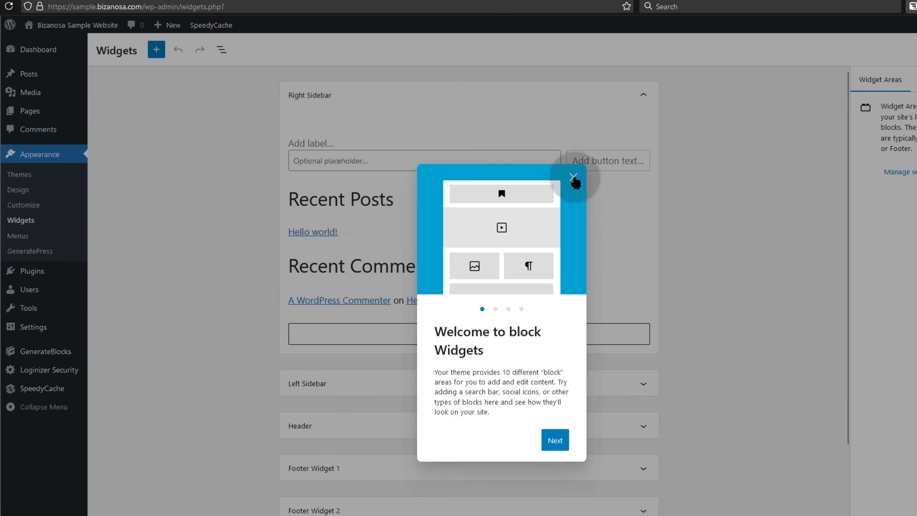
click(573, 178)
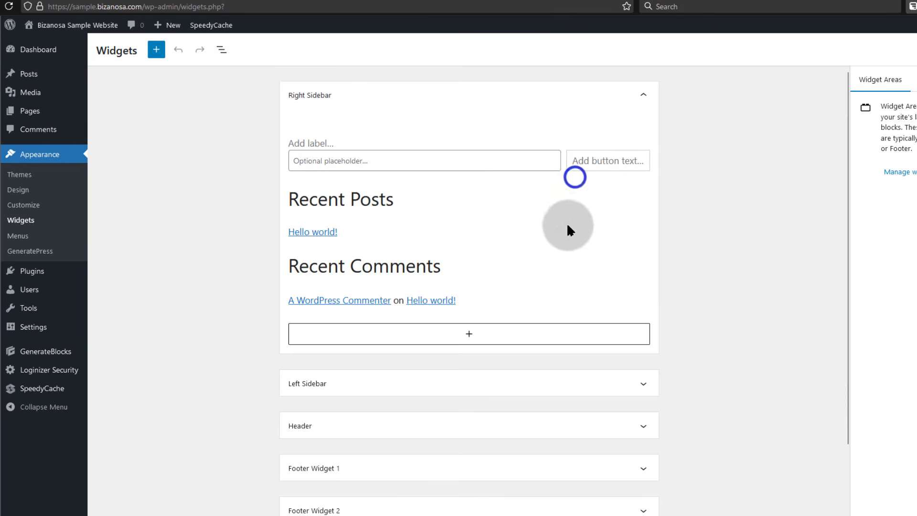
scroll(486, 297, down, 2)
scroll(442, 310, up, 2)
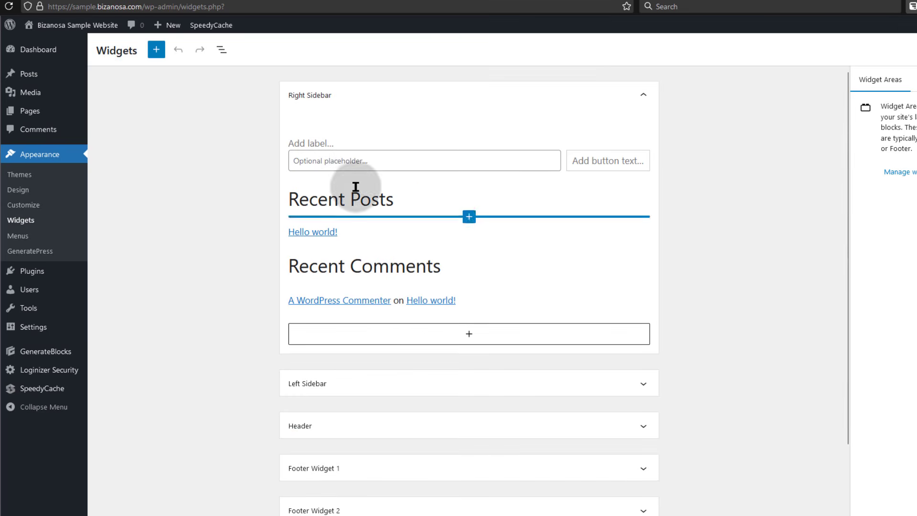
scroll(501, 279, down, 3)
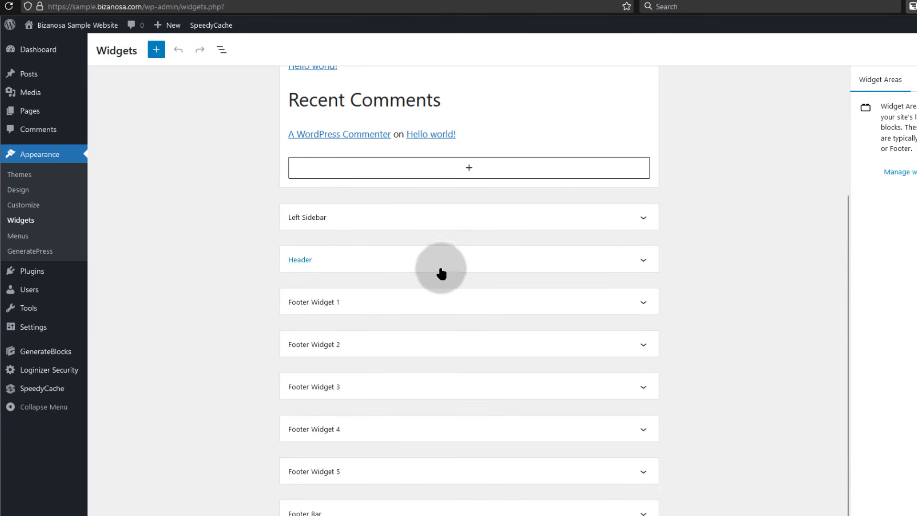
scroll(420, 305, down, 1)
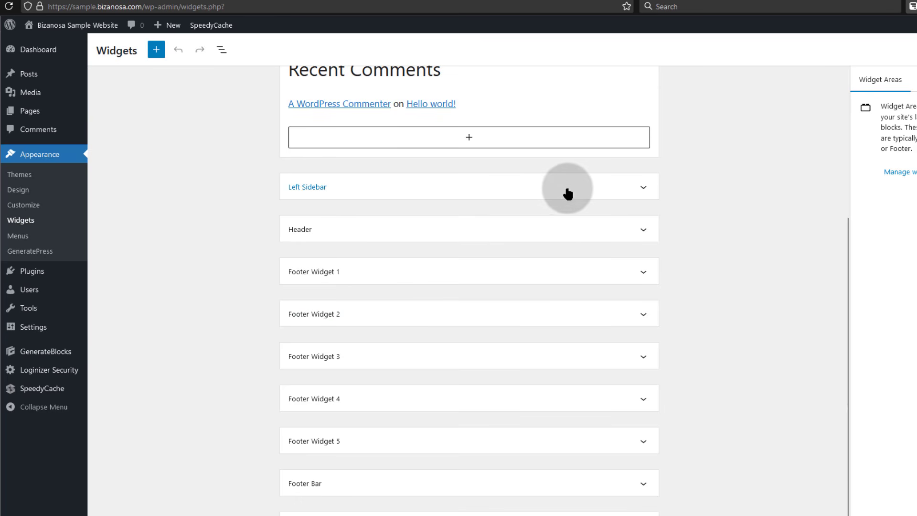
Expand Left Sidebar, add a Custom HTML block, and paste the Mailchimp embed code into it
click(643, 186)
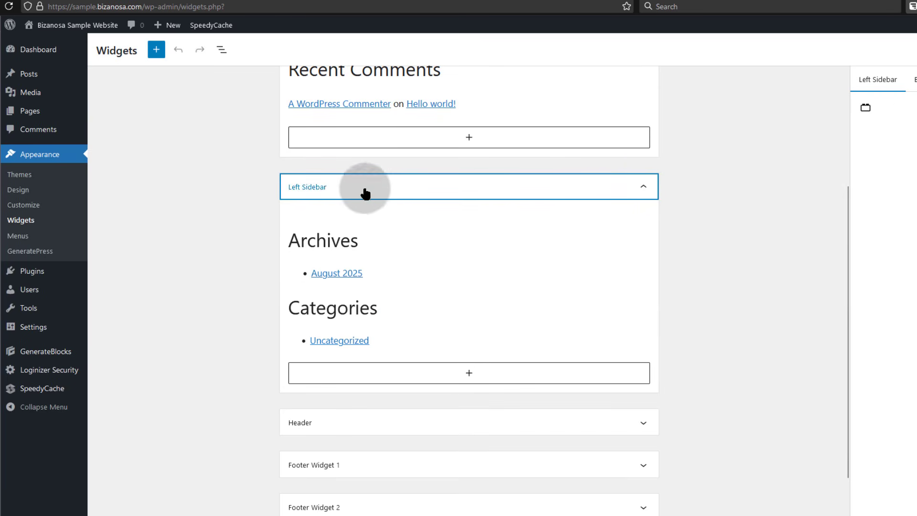
click(388, 211)
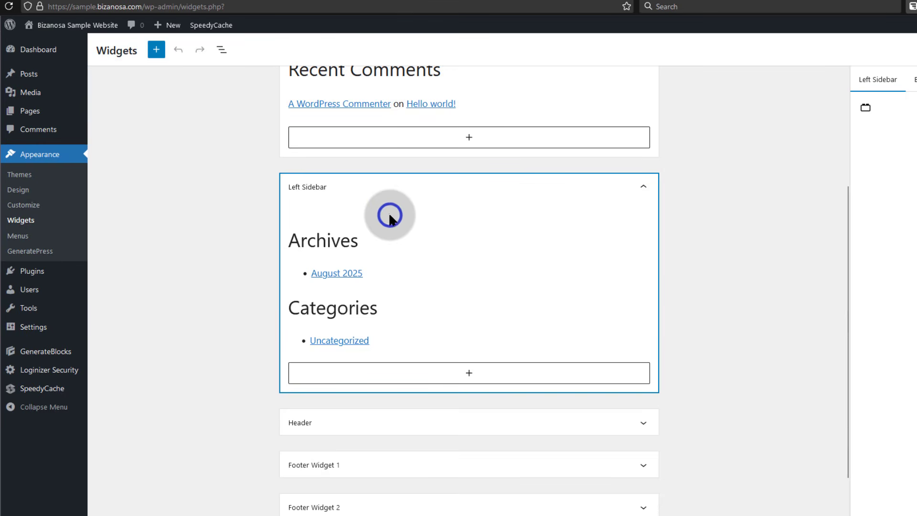
click(468, 374)
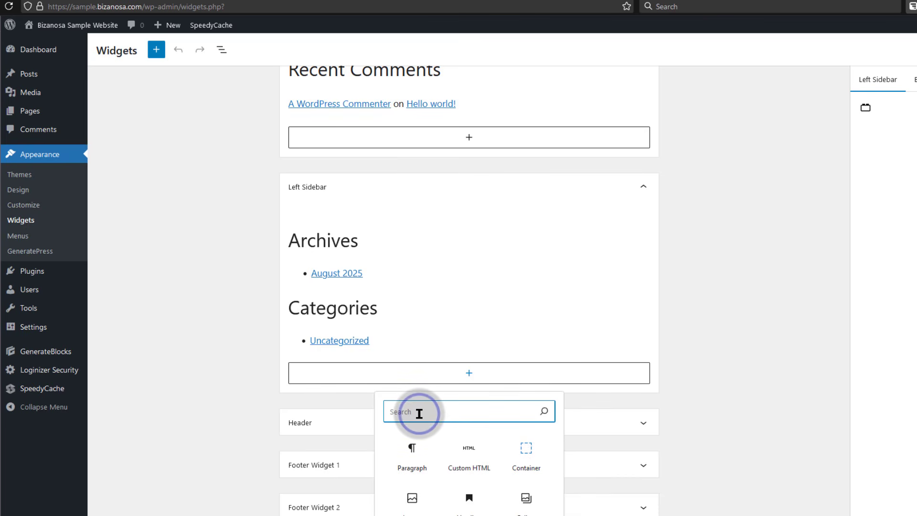
text(html)
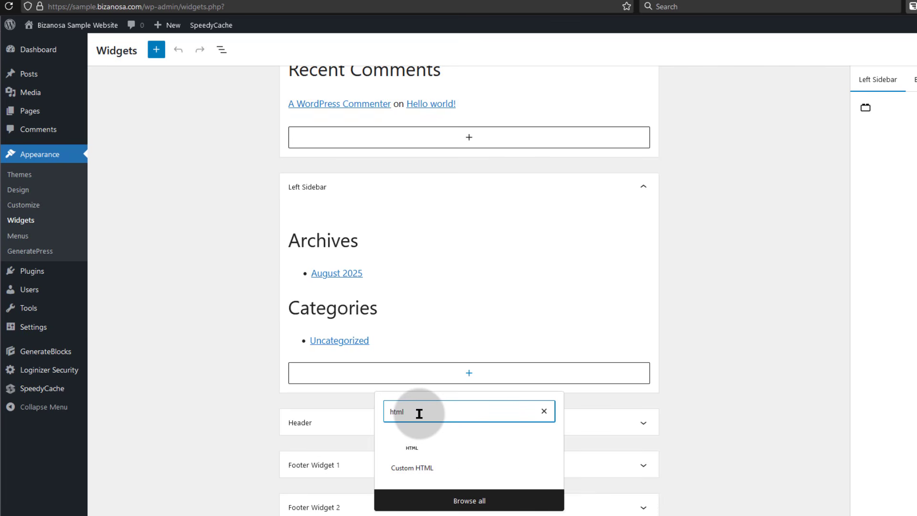
click(415, 465)
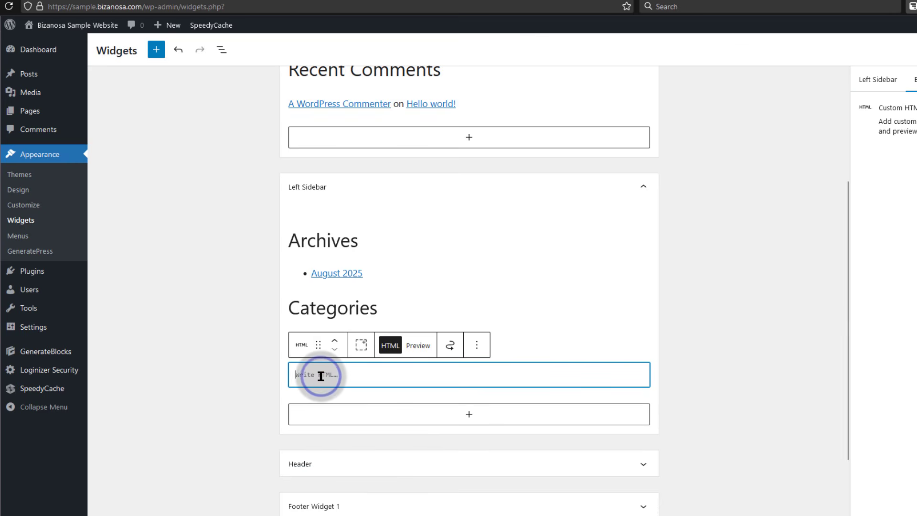
key(ctrl+v)
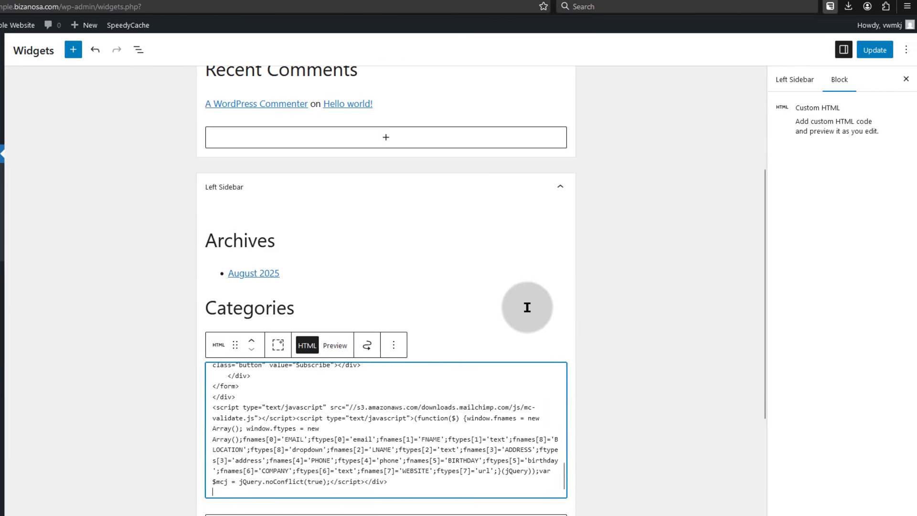
click(607, 307)
scroll(607, 307, up, 3)
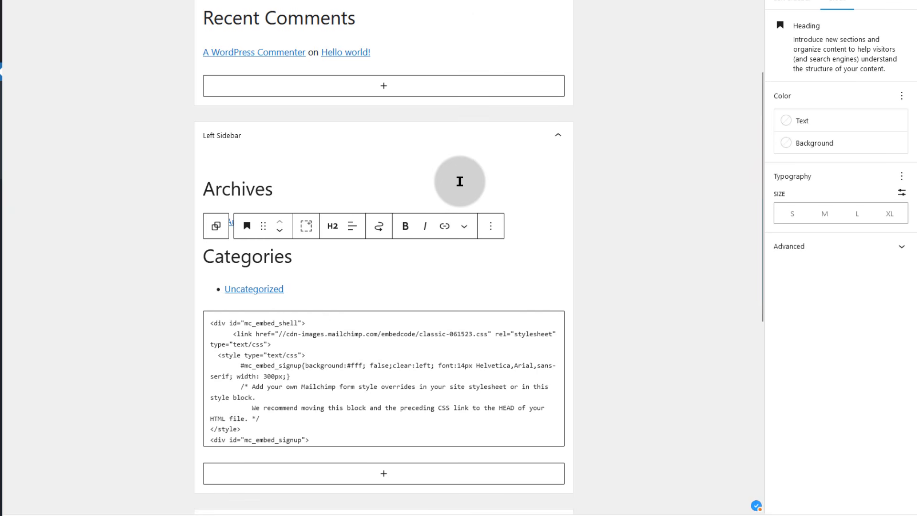
Move the Custom HTML block into Footer Widget 1, update the widgets, and view the live front page
scroll(247, 160, up, 1)
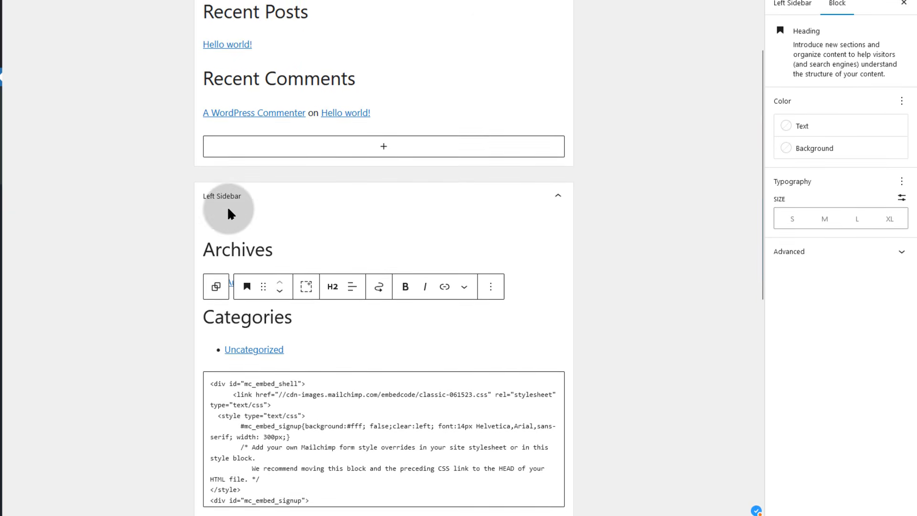
scroll(697, 303, down, 2)
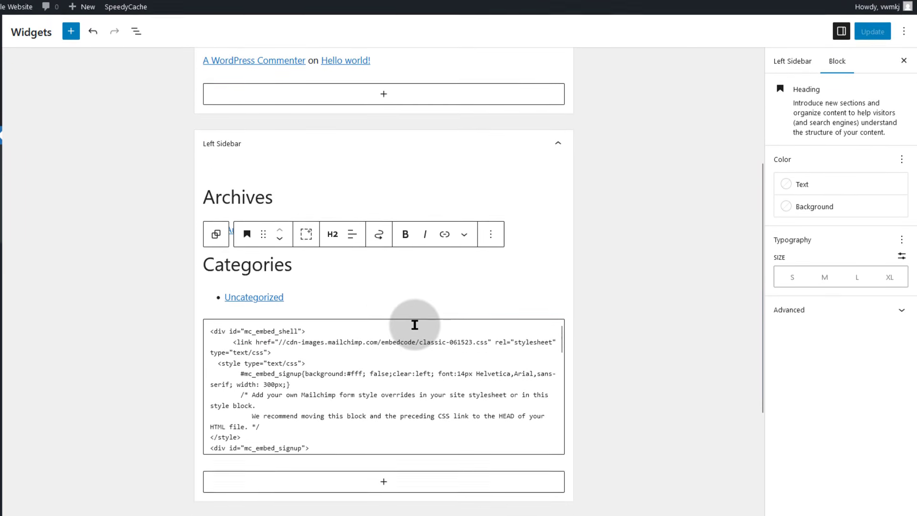
click(136, 32)
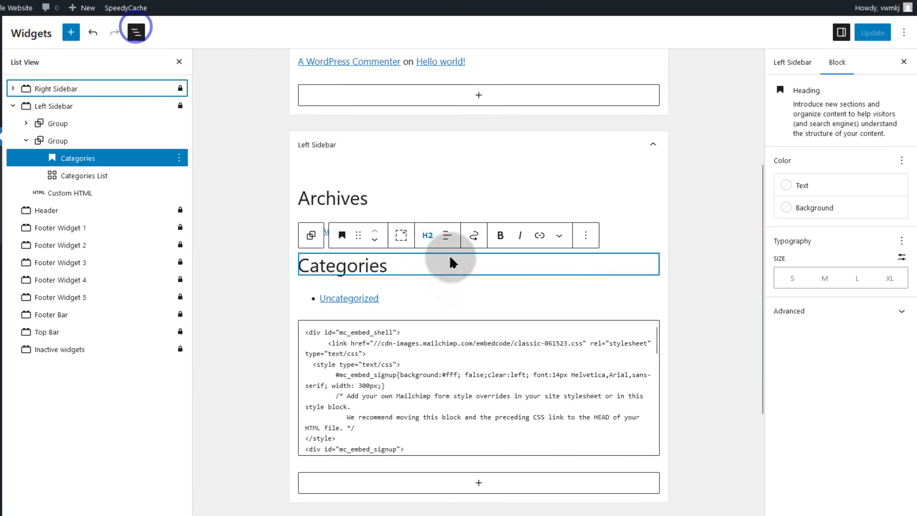
scroll(459, 341, down, 2)
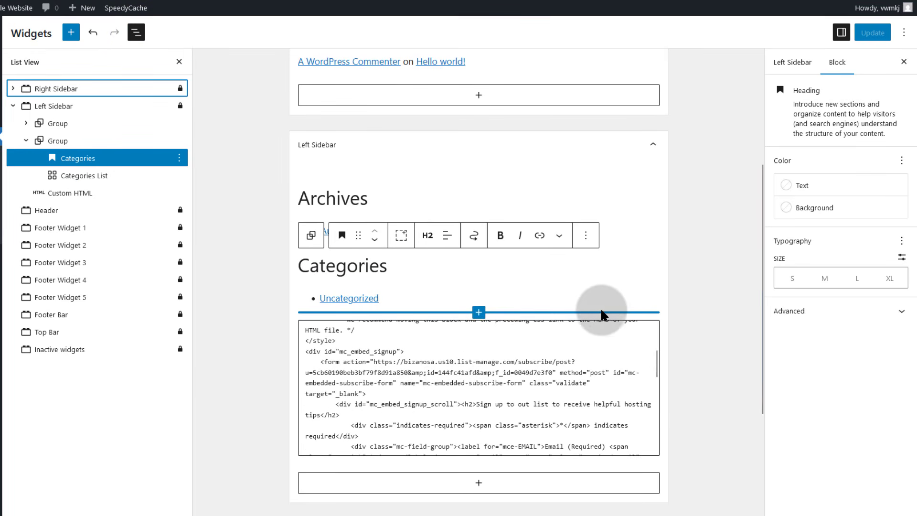
click(549, 338)
drag(325, 303, 389, 308)
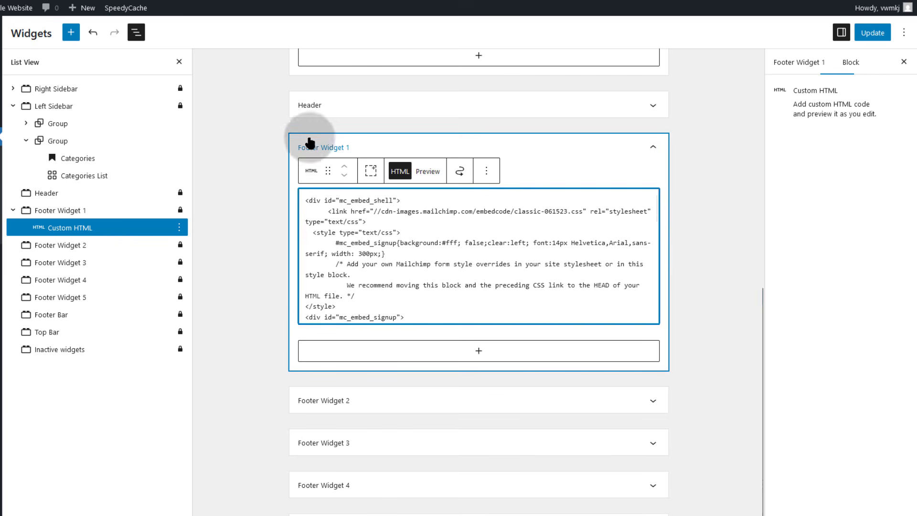
click(873, 32)
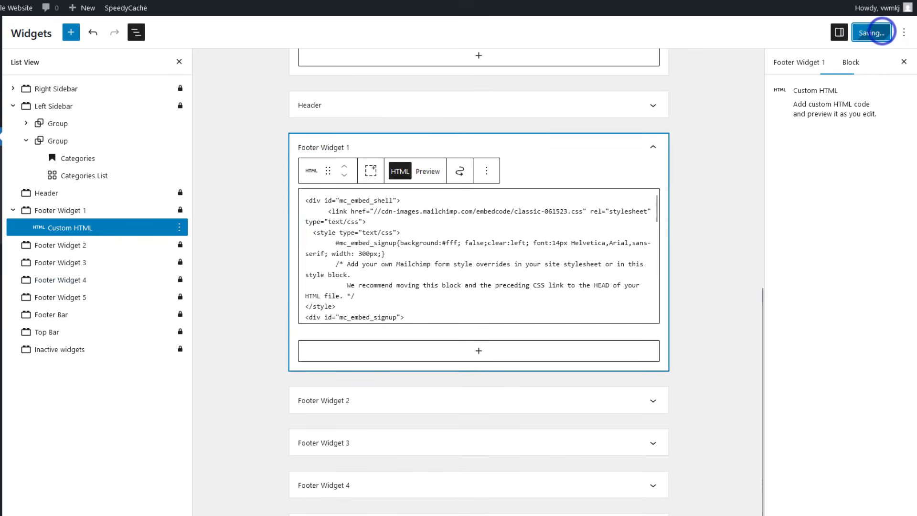
click(29, 296)
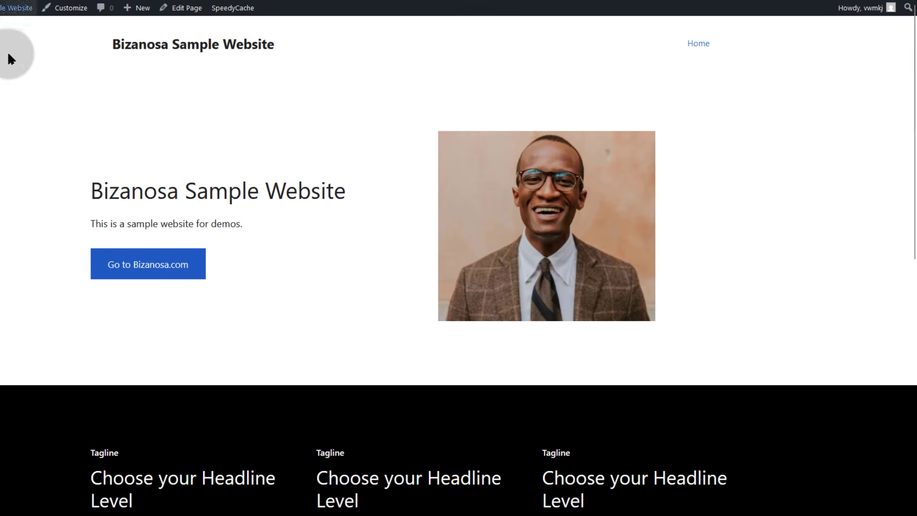
In the footer form, leave the Email field empty to trigger its 'This field is required' error
scroll(319, 213, down, 15)
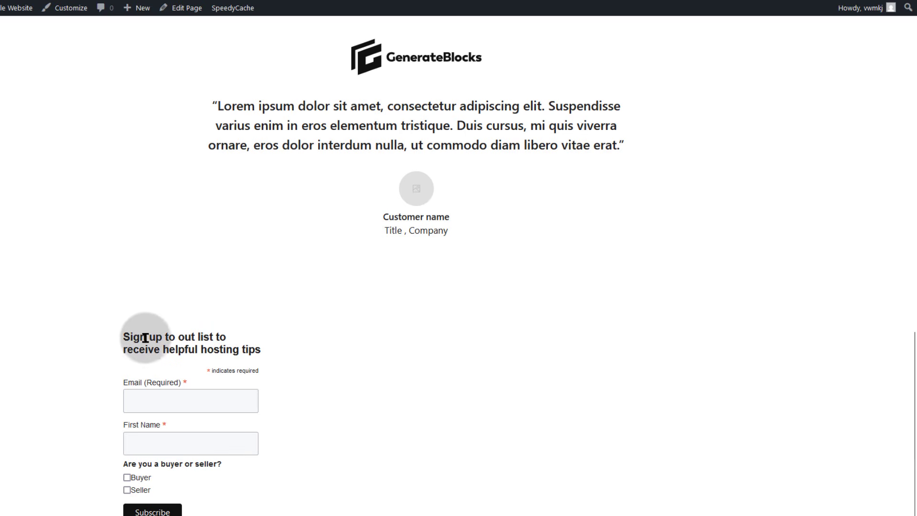
drag(123, 337, 270, 351)
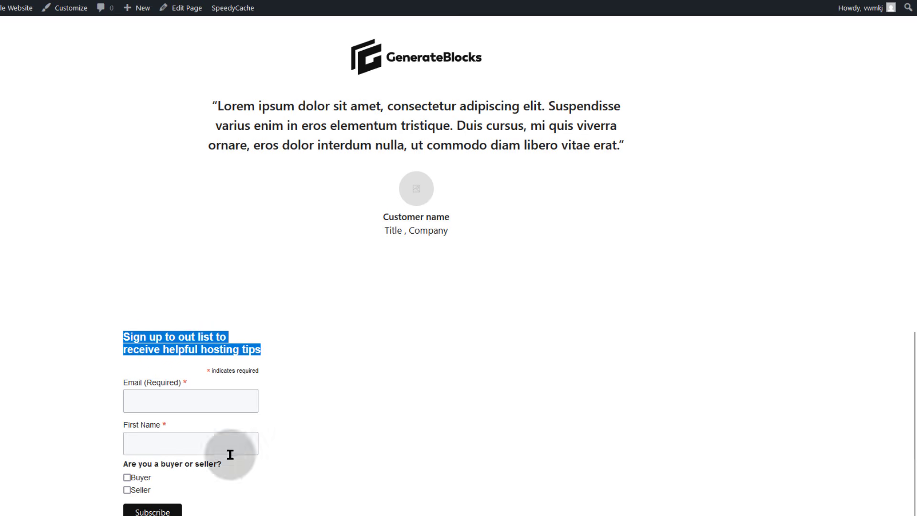
click(223, 401)
click(364, 395)
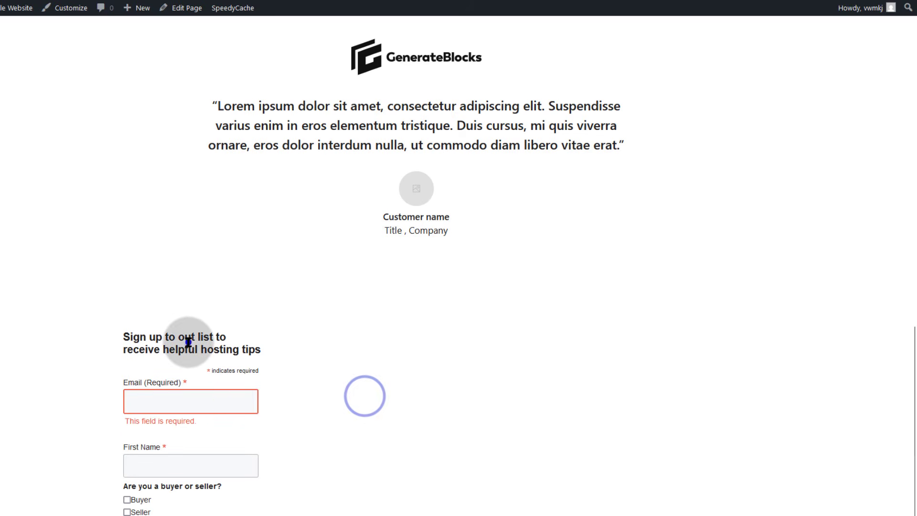
right_click(173, 344)
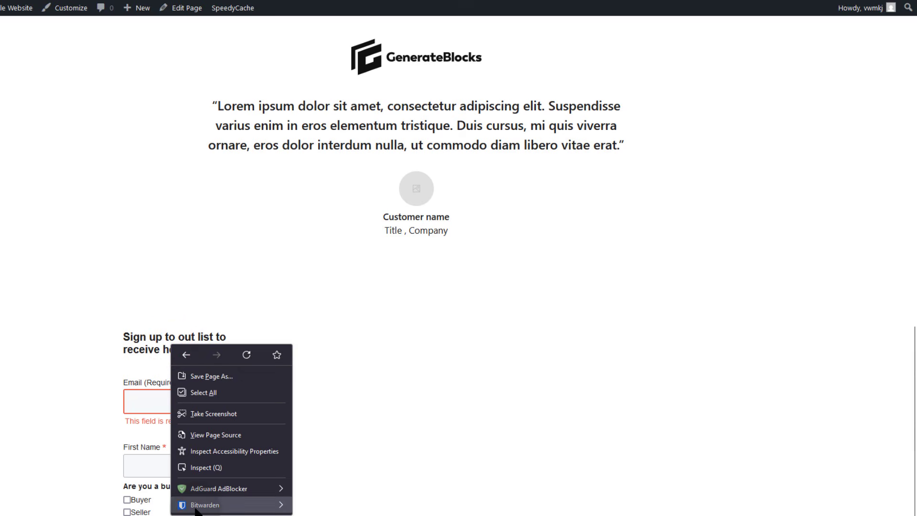
click(50, 387)
drag(124, 332, 274, 479)
click(71, 438)
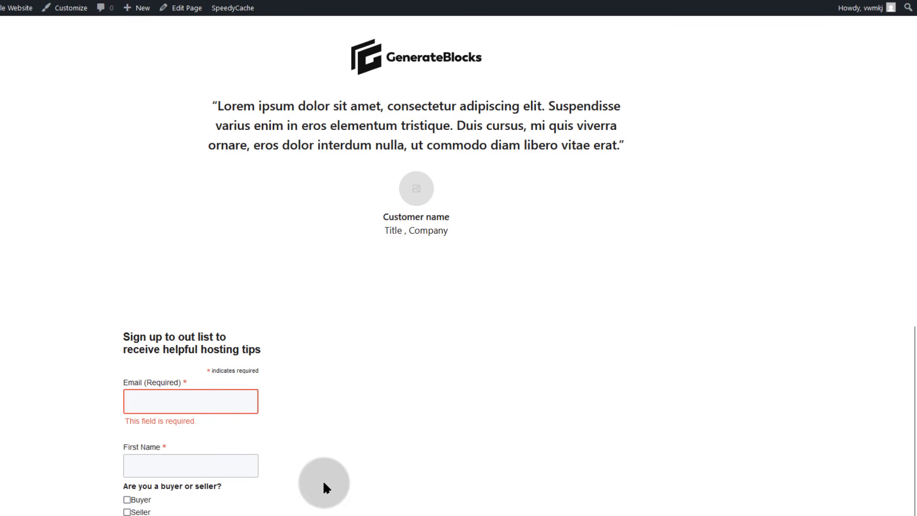
click(357, 445)
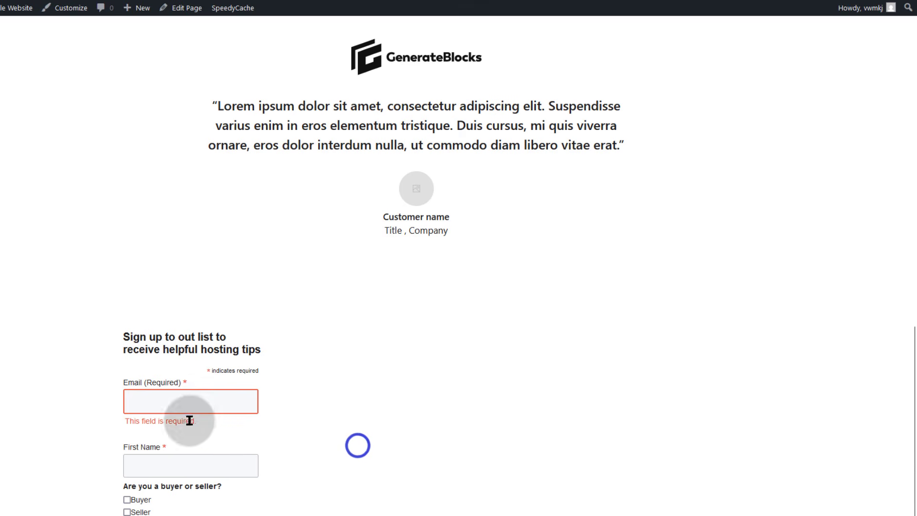
scroll(422, 474, down, 1)
scroll(442, 423, up, 12)
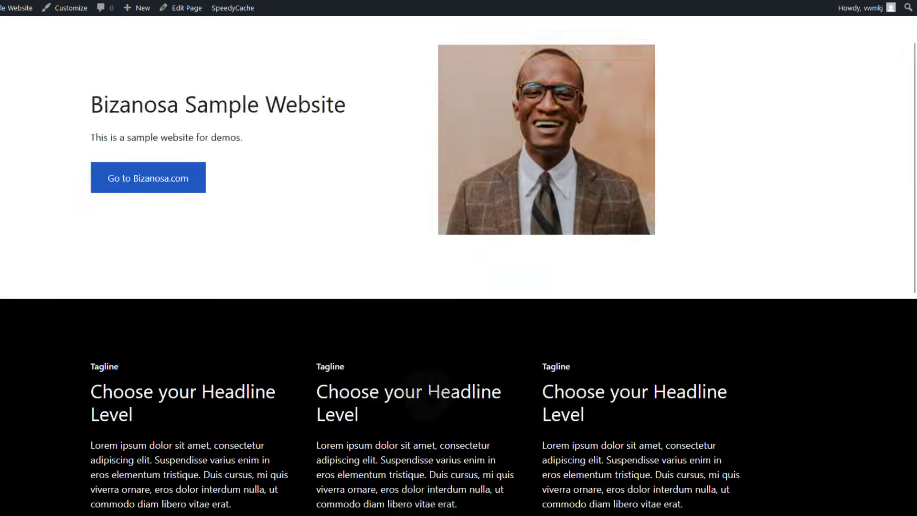
scroll(234, 267, down, 12)
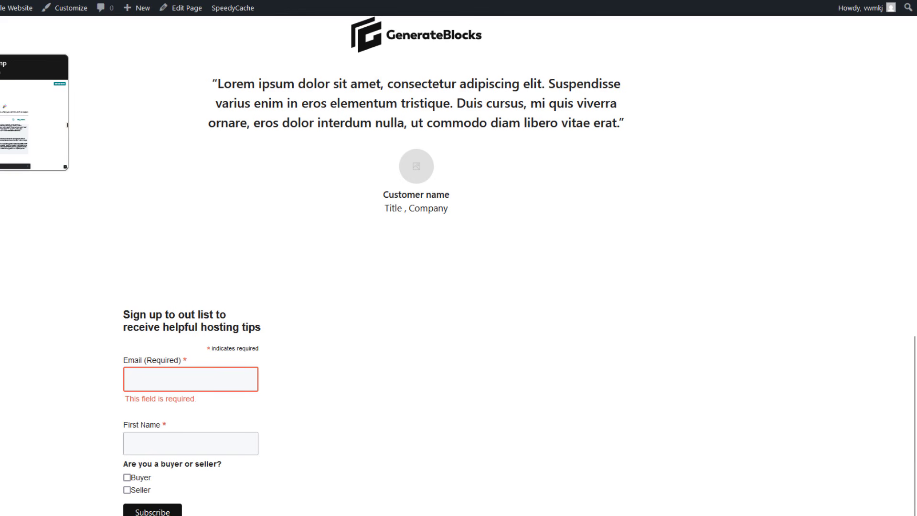
Check Mailchimp's embed-code and CSS reference tabs, then return to the live signup form
click(1, 157)
click(1, 251)
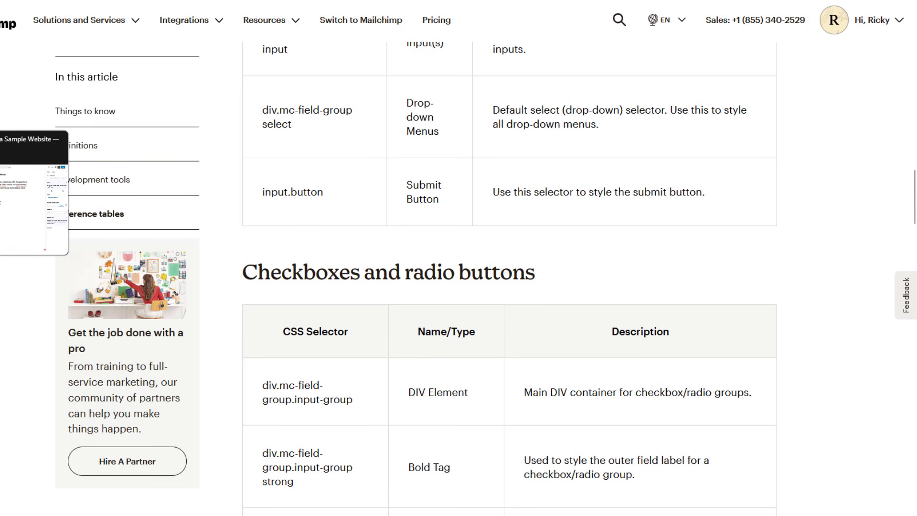
click(1, 139)
click(1, 177)
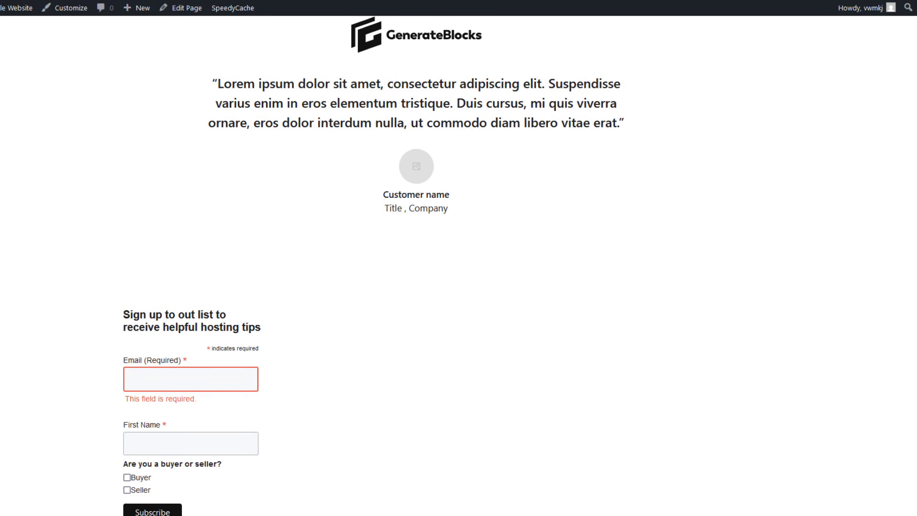
click(332, 384)
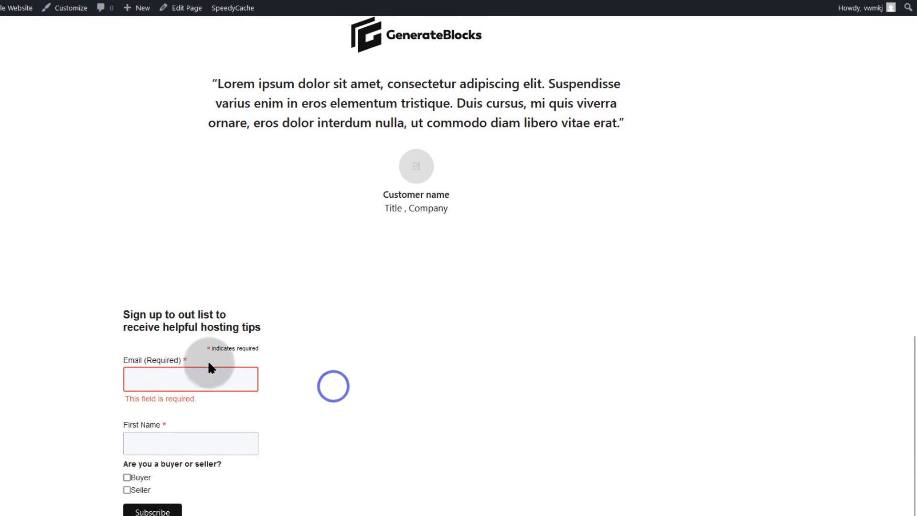